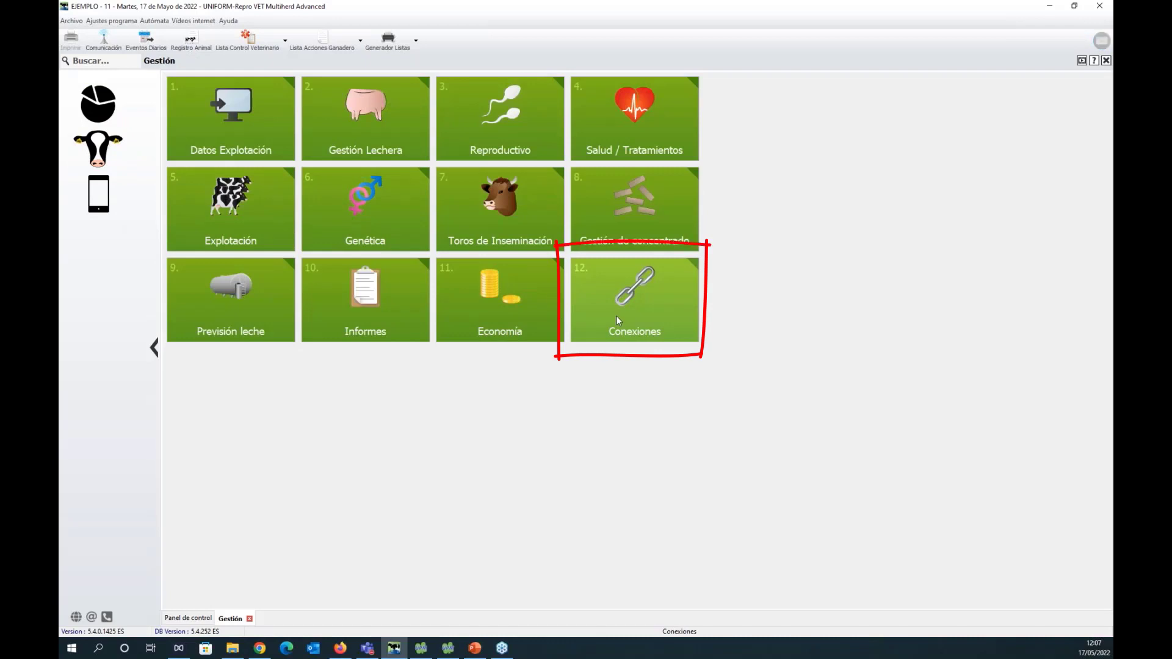
Start the Lectura Control Lechero import wizard under Conexiones and choose ASCOL con CROTAL as the file type.
click(616, 316)
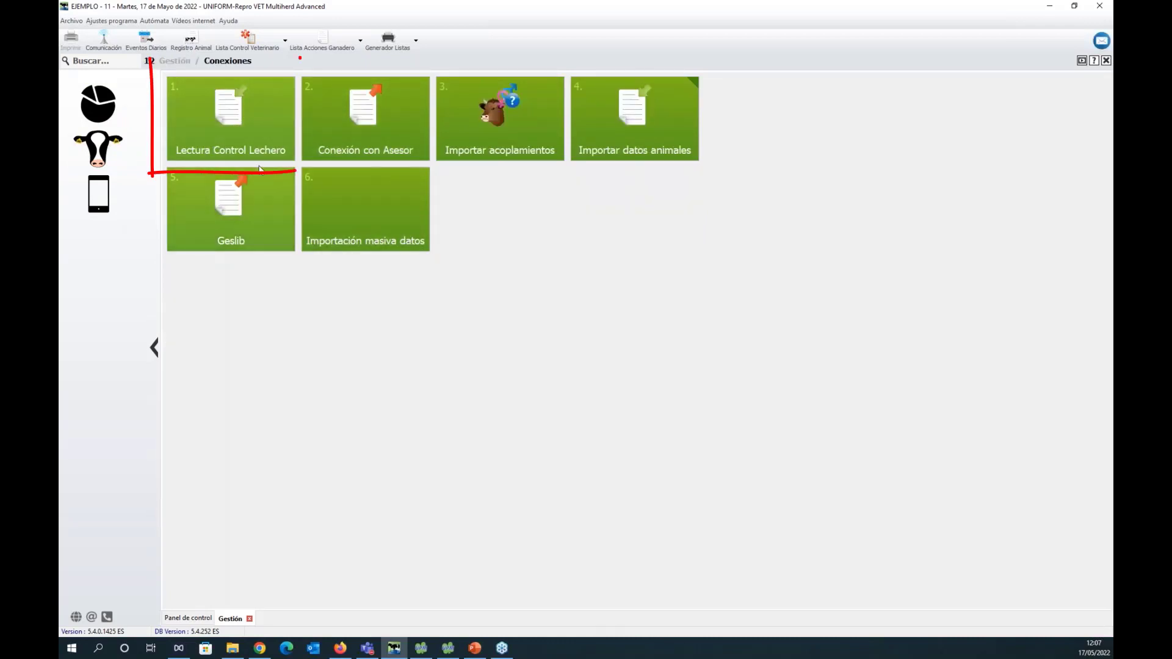
click(225, 130)
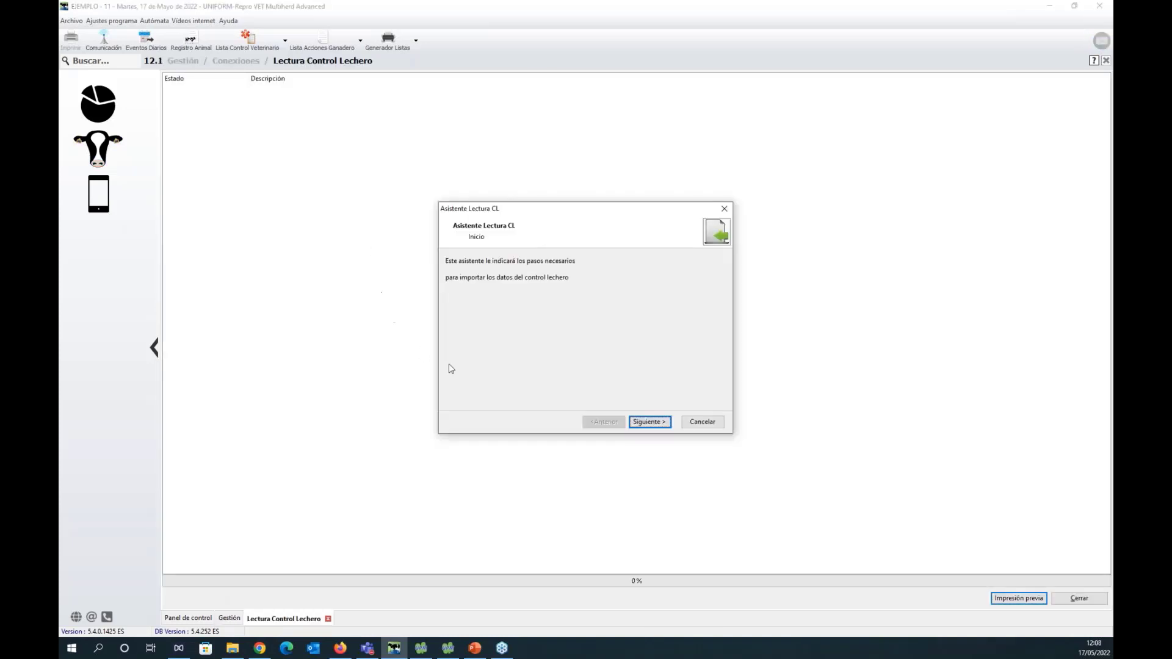
click(649, 422)
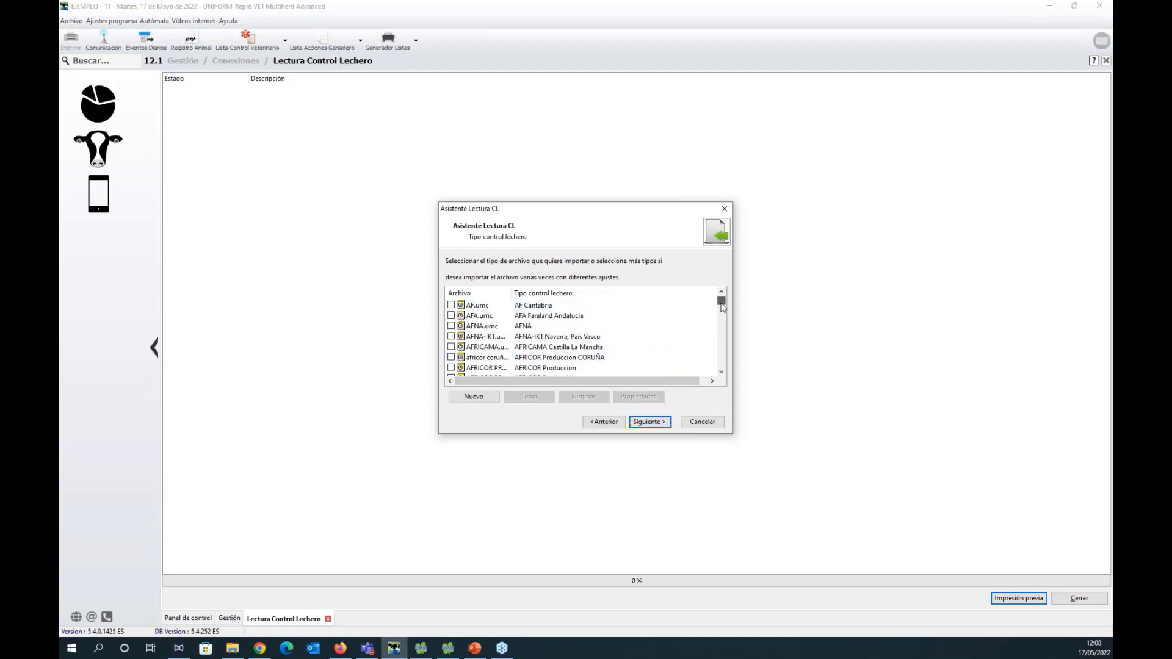
drag(722, 307, 727, 316)
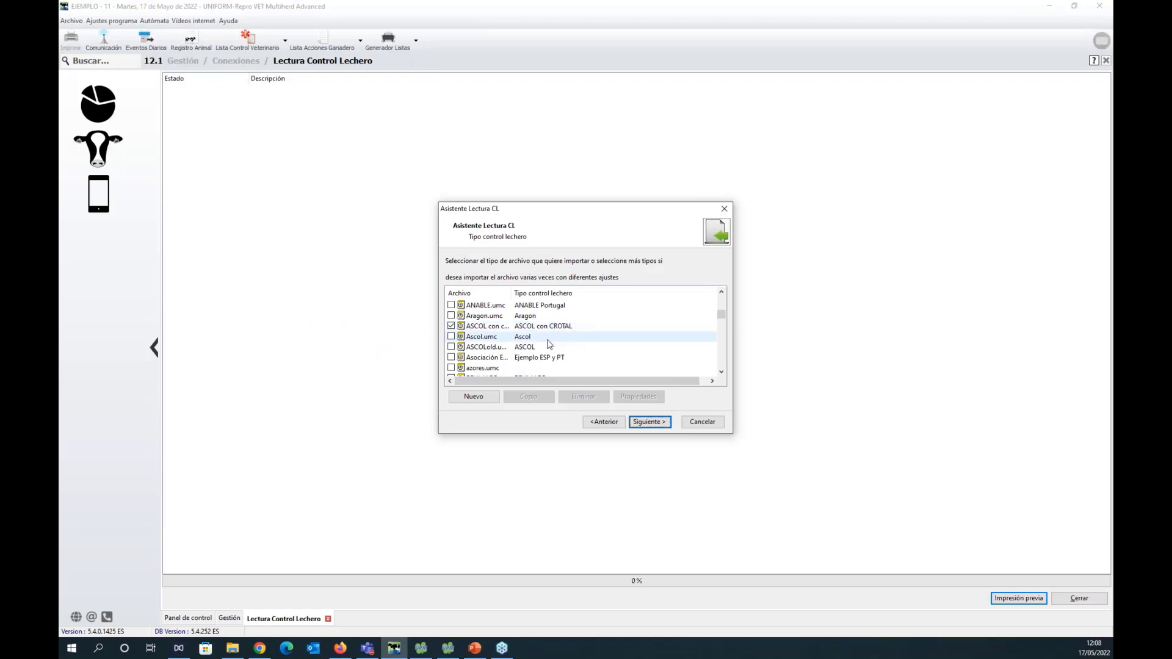
click(659, 424)
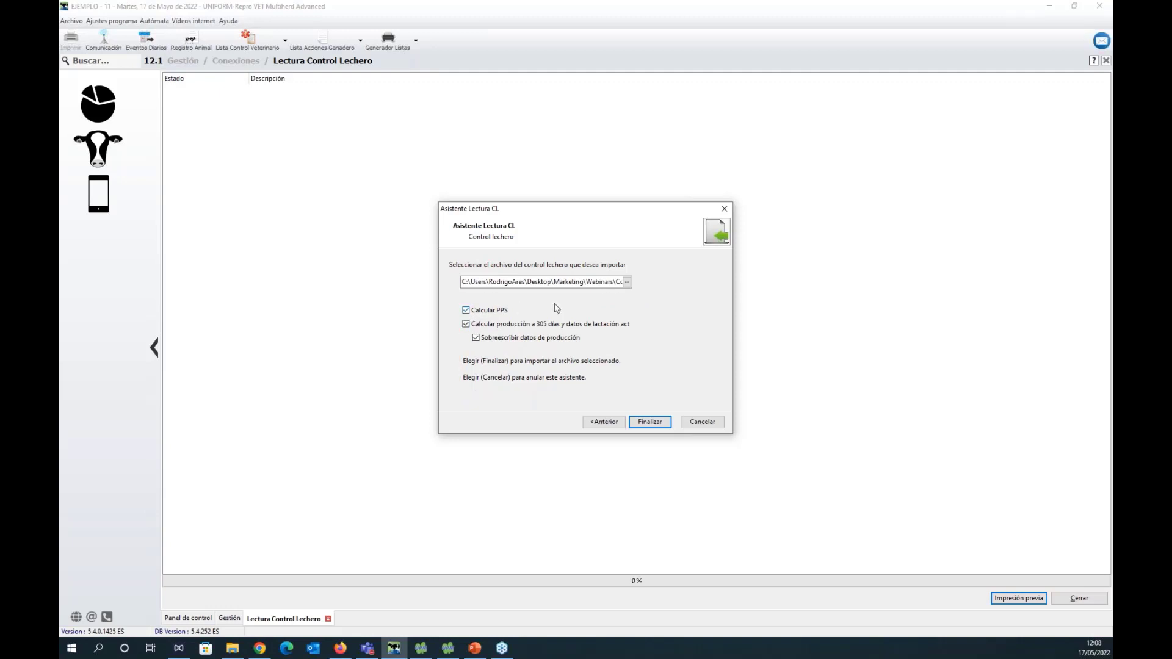
Import the milk recording file "Control lechero a importar" and select the imported-lines entry in the resulting log.
click(626, 283)
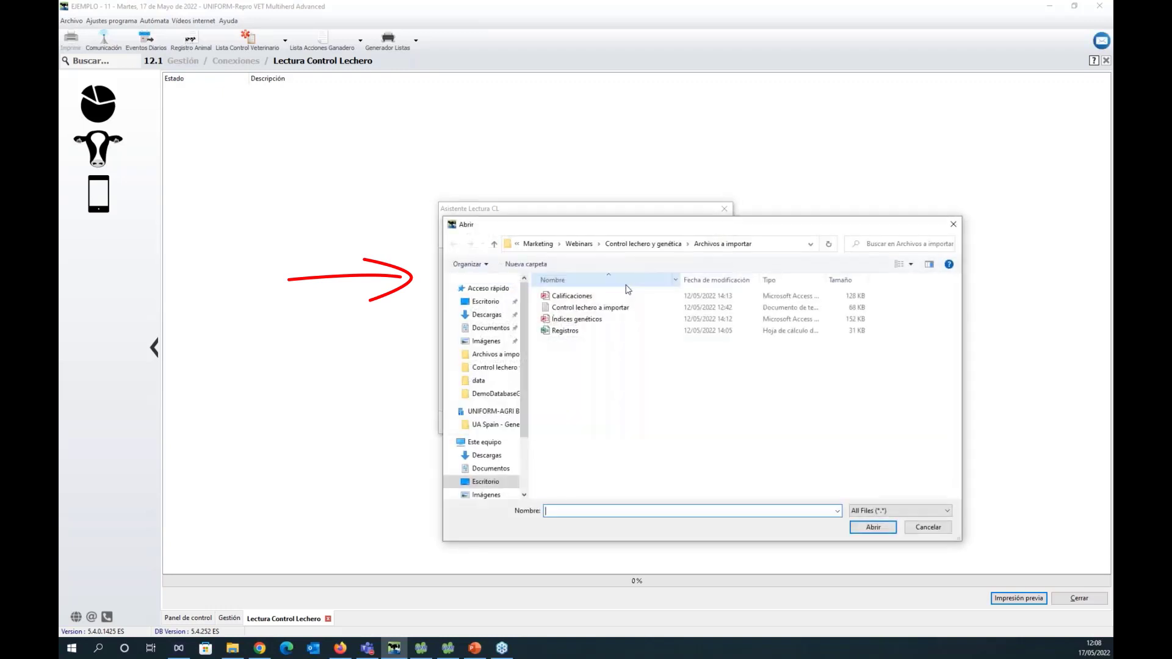
click(624, 310)
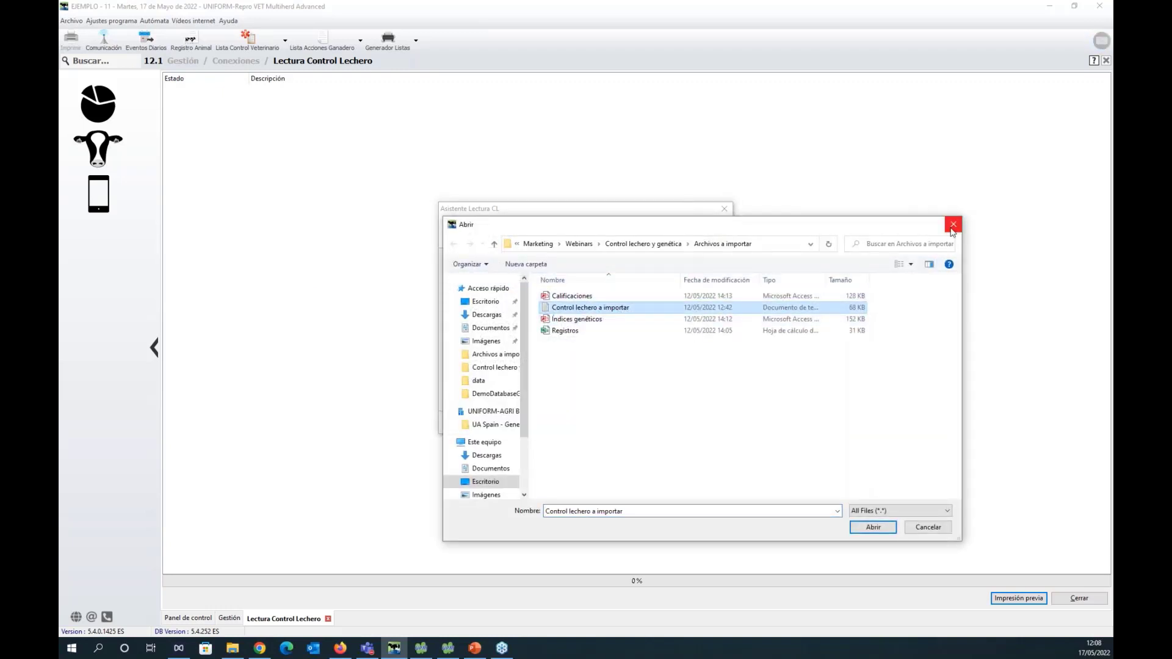
click(873, 527)
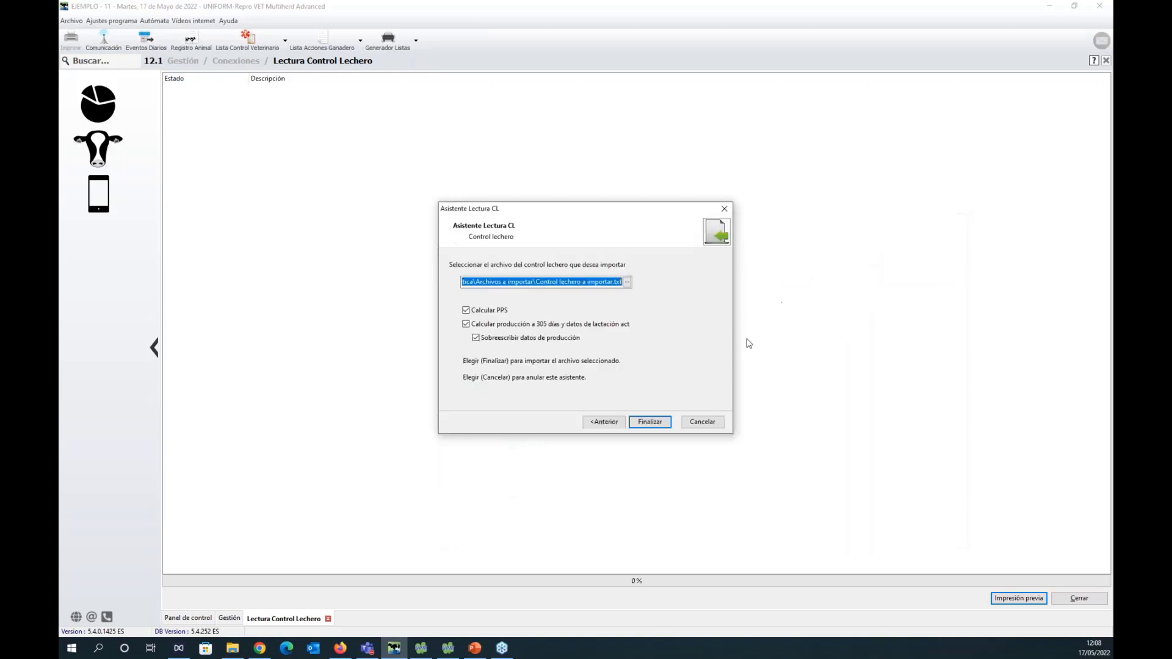
click(649, 423)
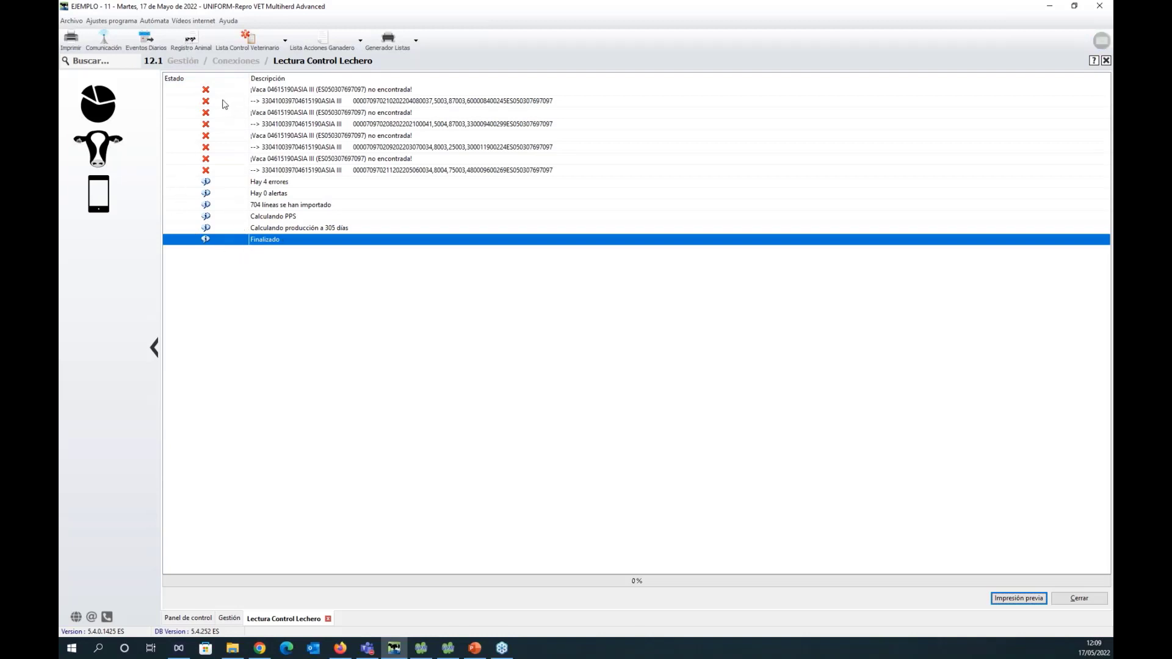
click(290, 208)
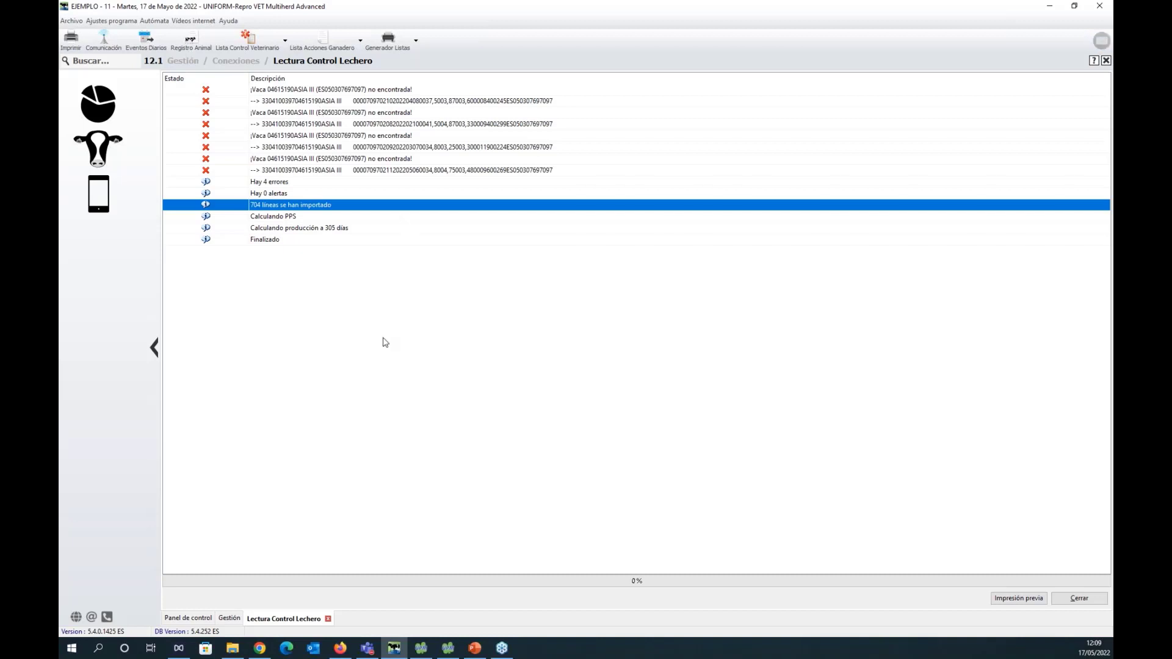
Examine the list of milk recording file types in a new Lectura Control Lechero wizard and close it without importing.
click(230, 619)
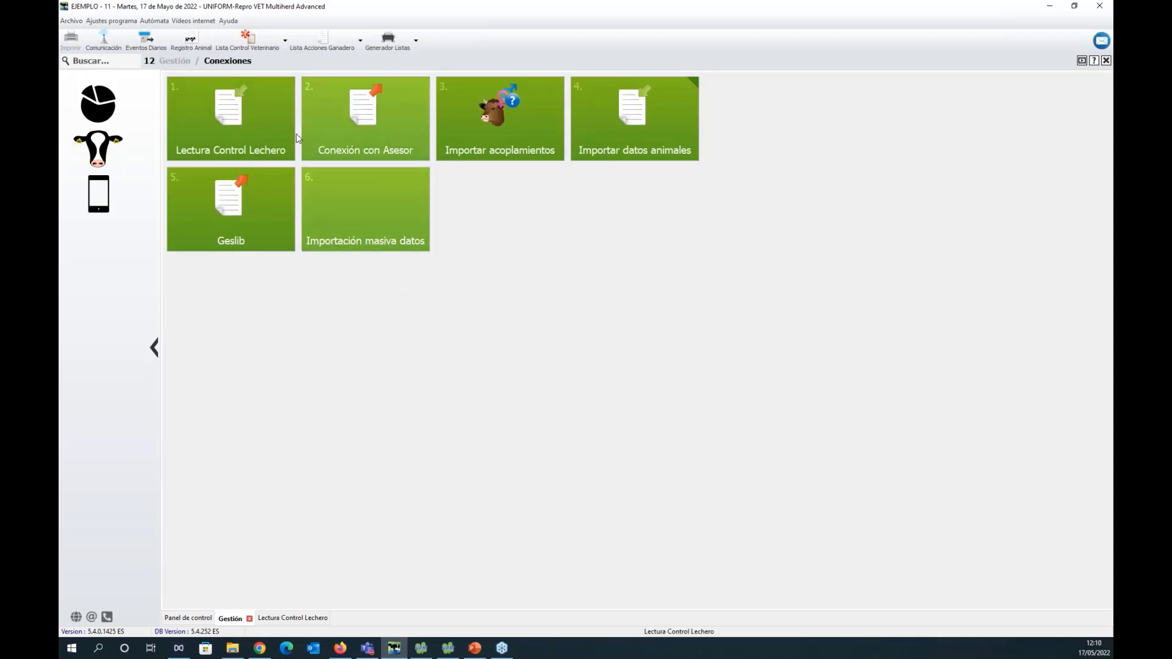
click(285, 145)
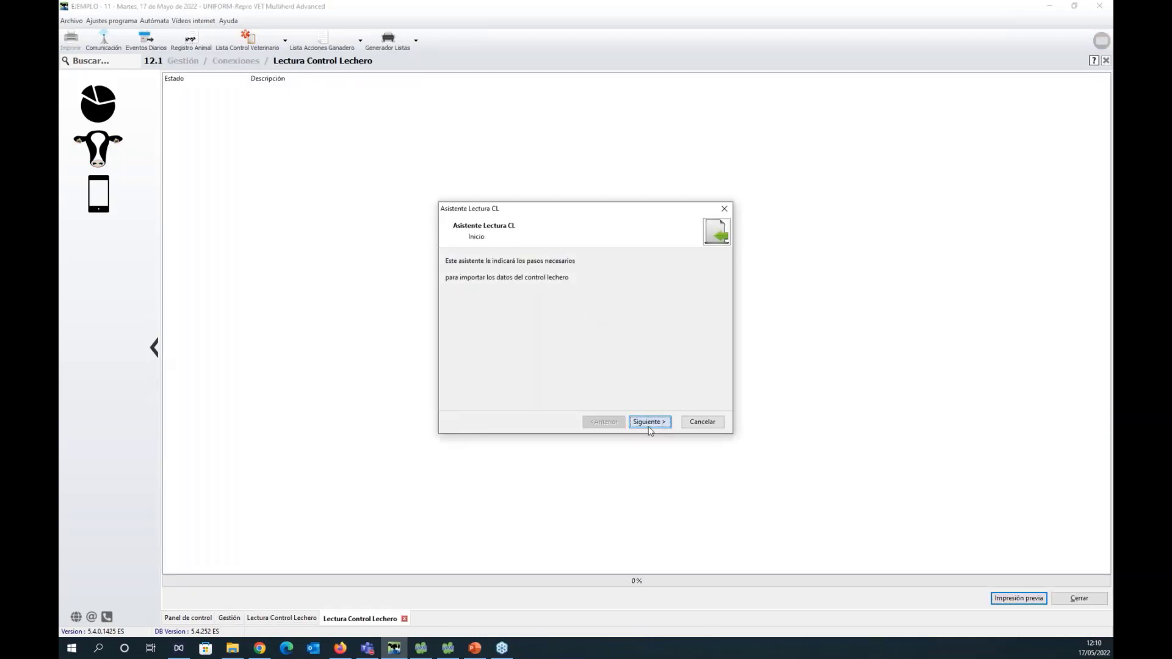
click(649, 422)
scroll(723, 310, down, 5)
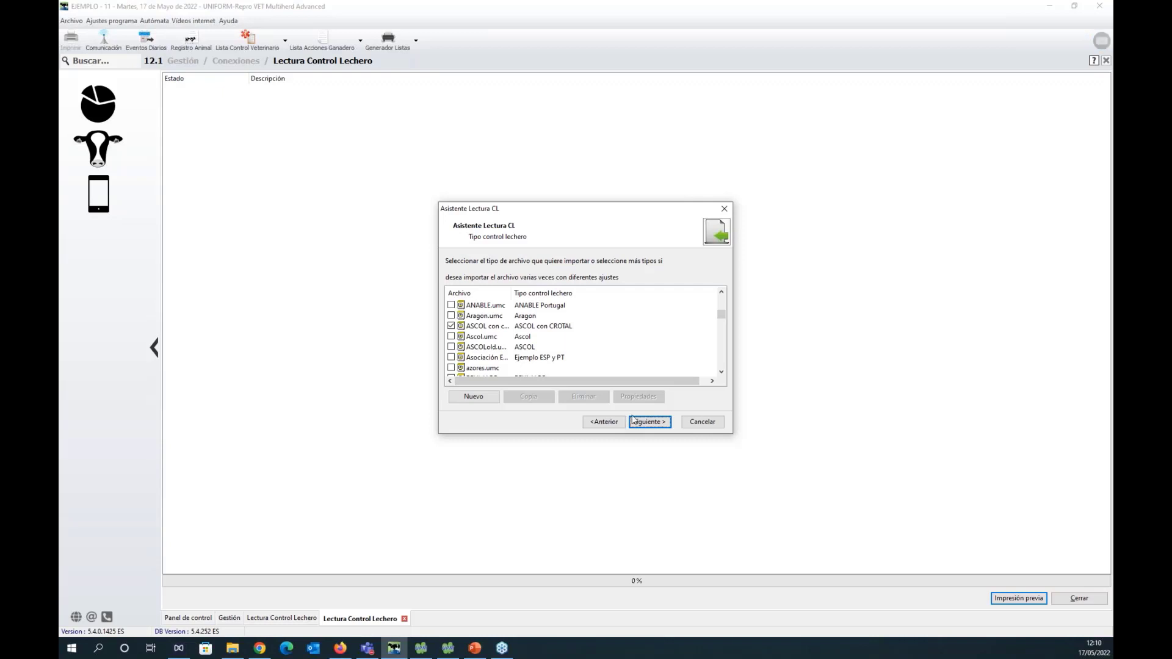
click(723, 210)
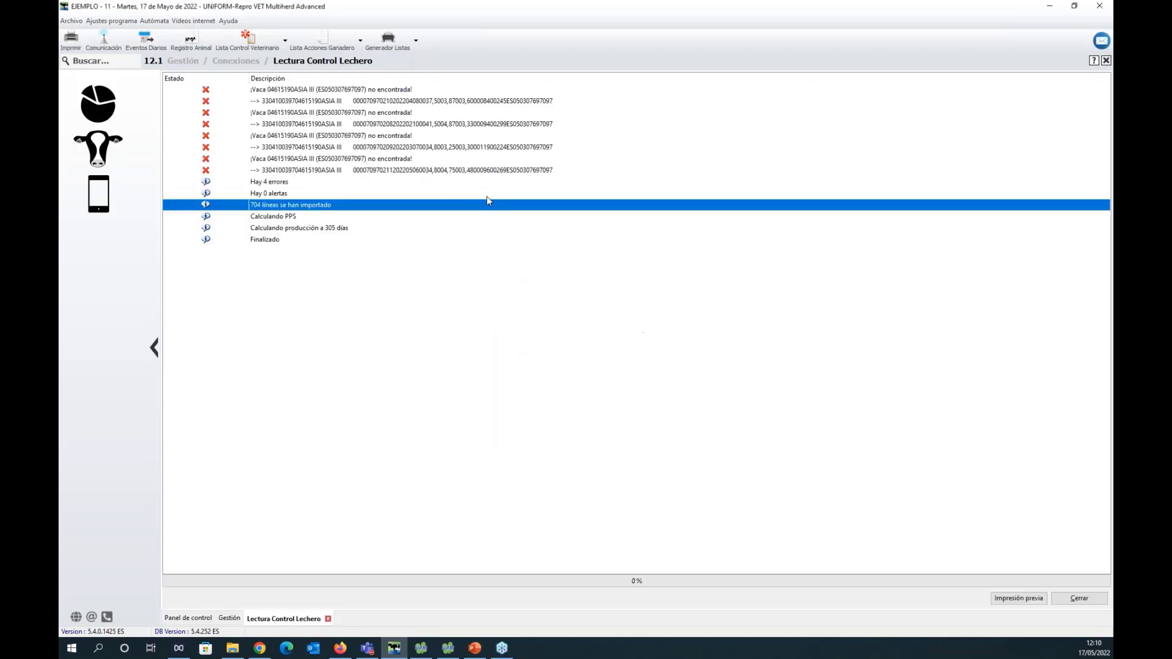
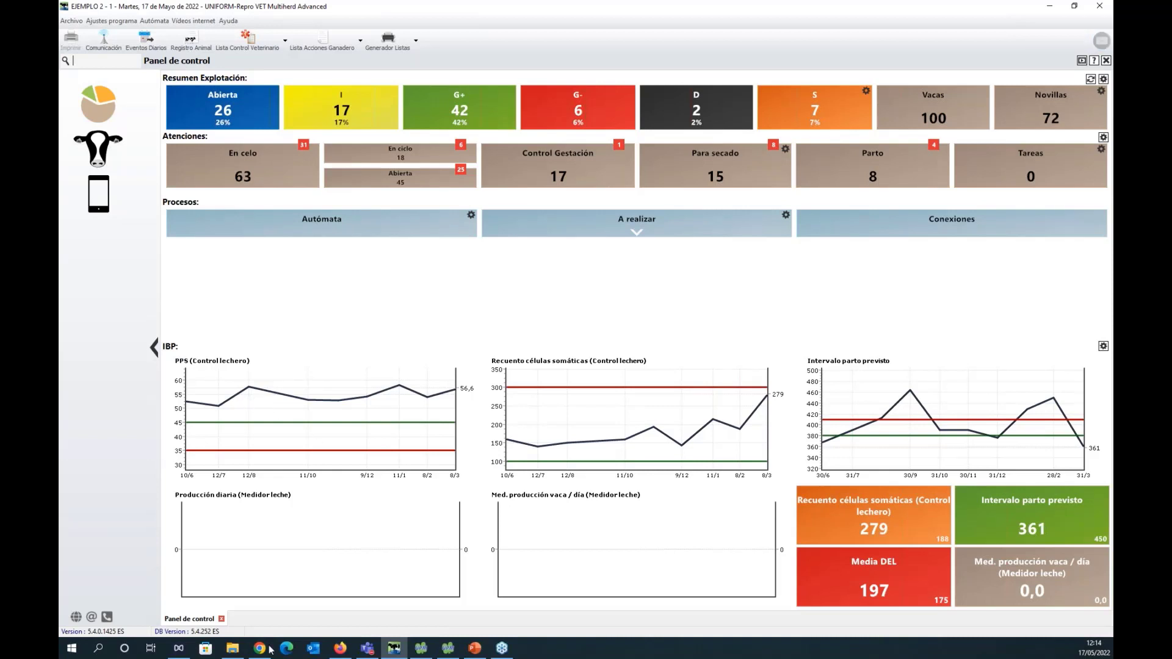
Start the Transponder / Número animal group entry from Eventos Diarios and list the animals for changing their Número registro.
click(101, 153)
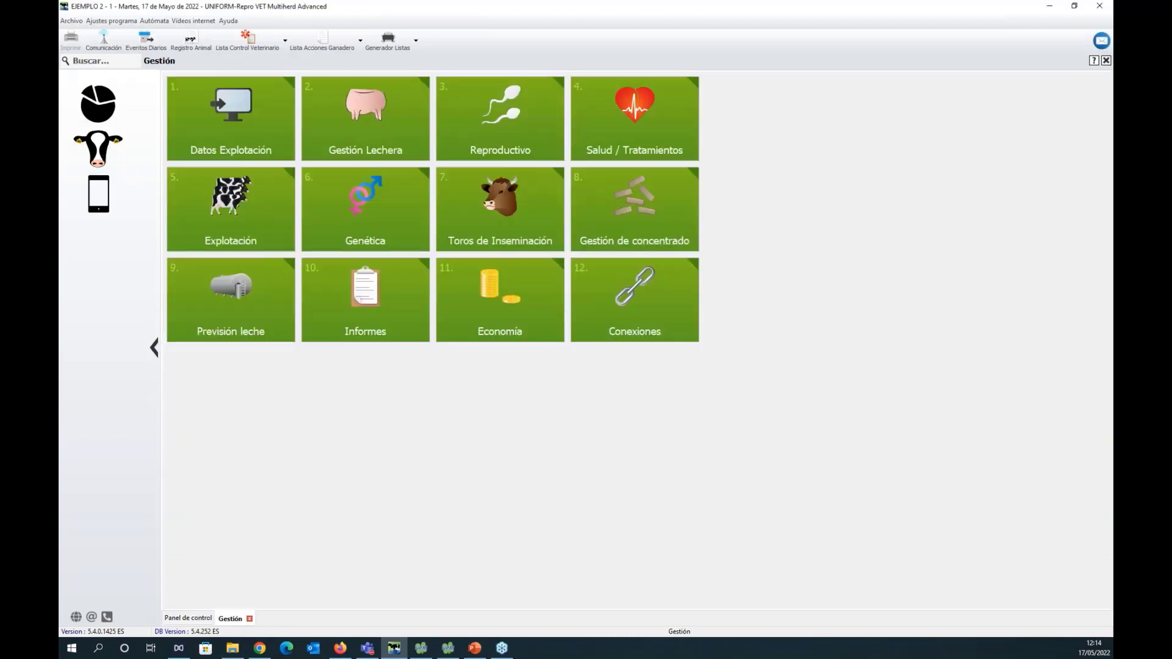
click(238, 89)
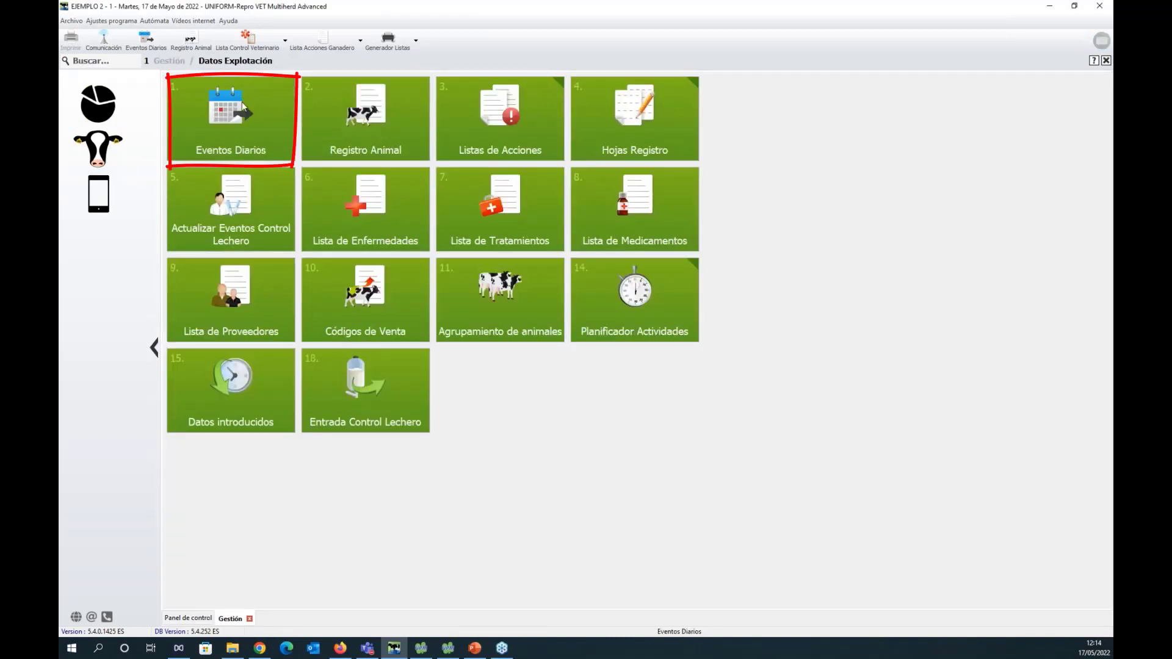
click(249, 129)
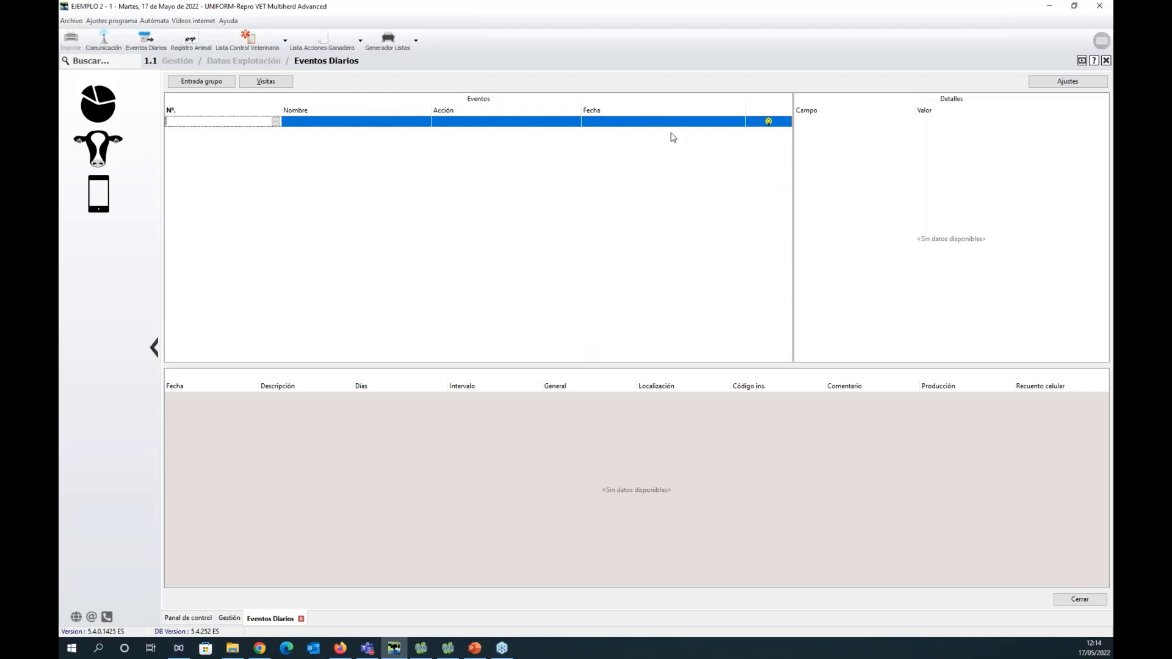
click(232, 85)
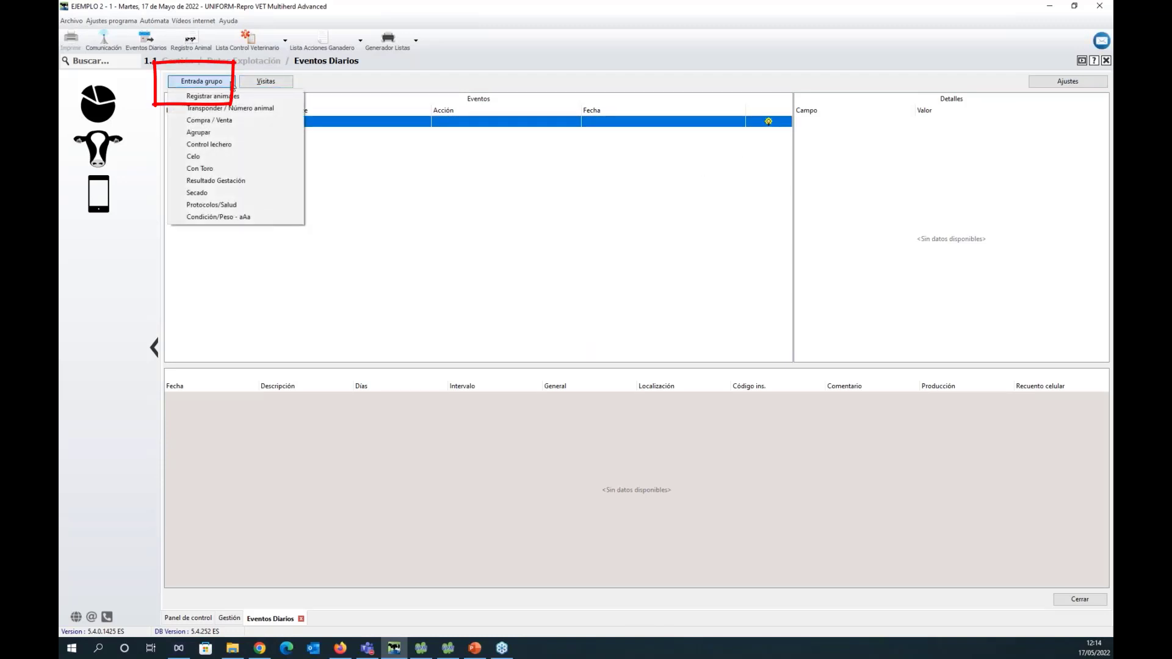
click(244, 110)
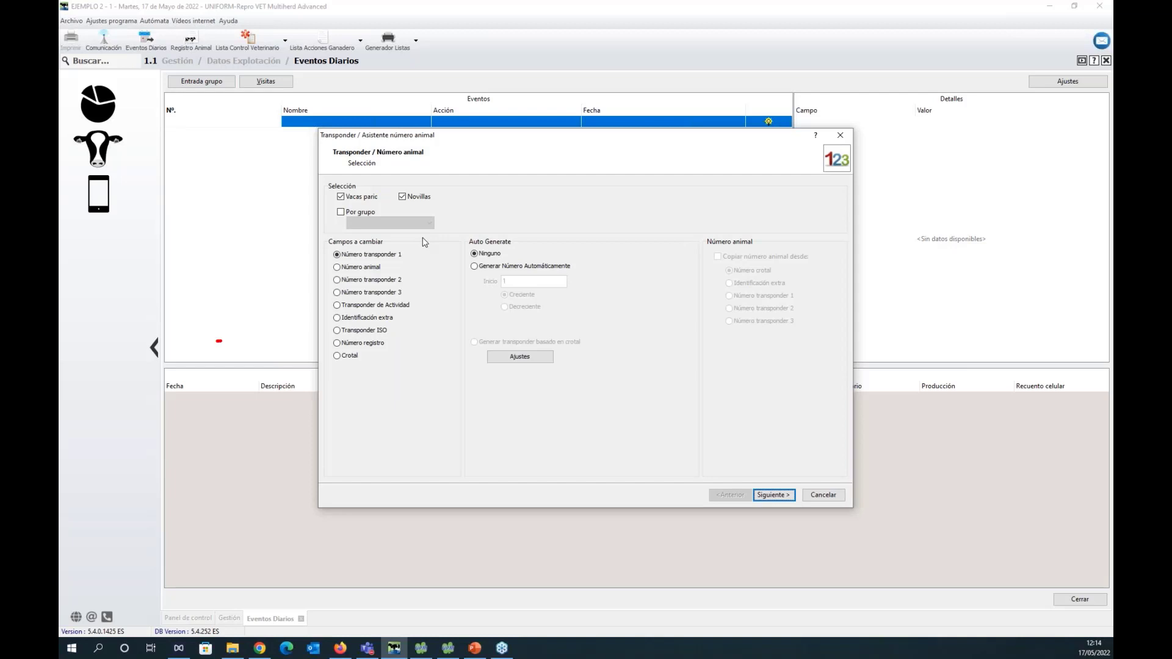
click(384, 345)
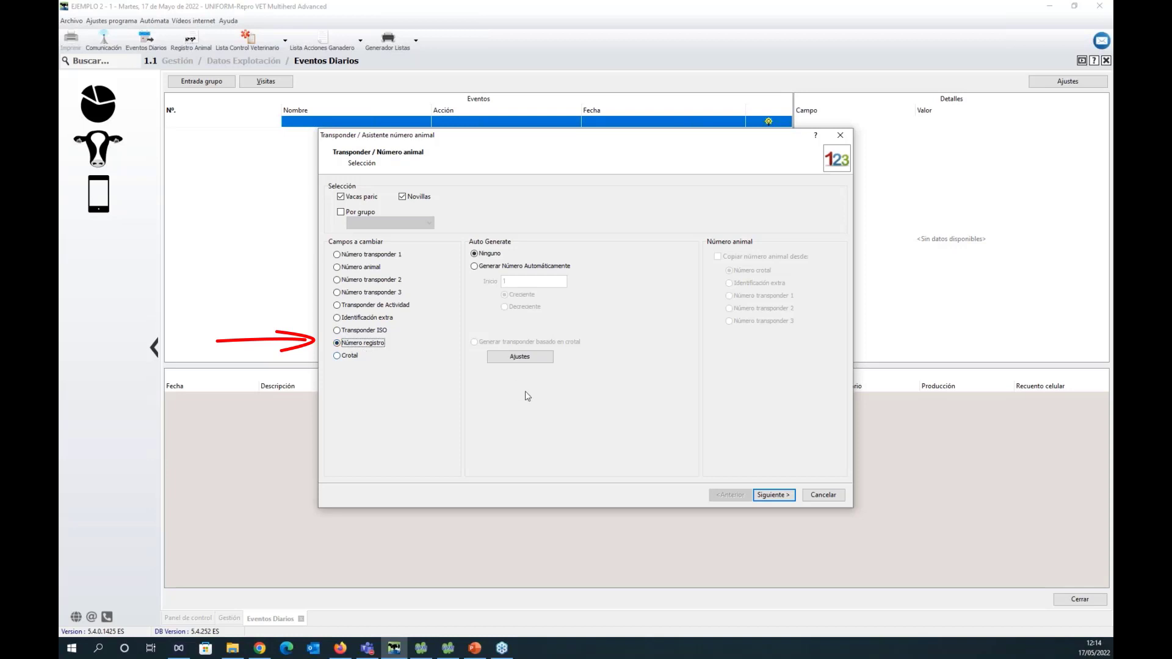
click(787, 495)
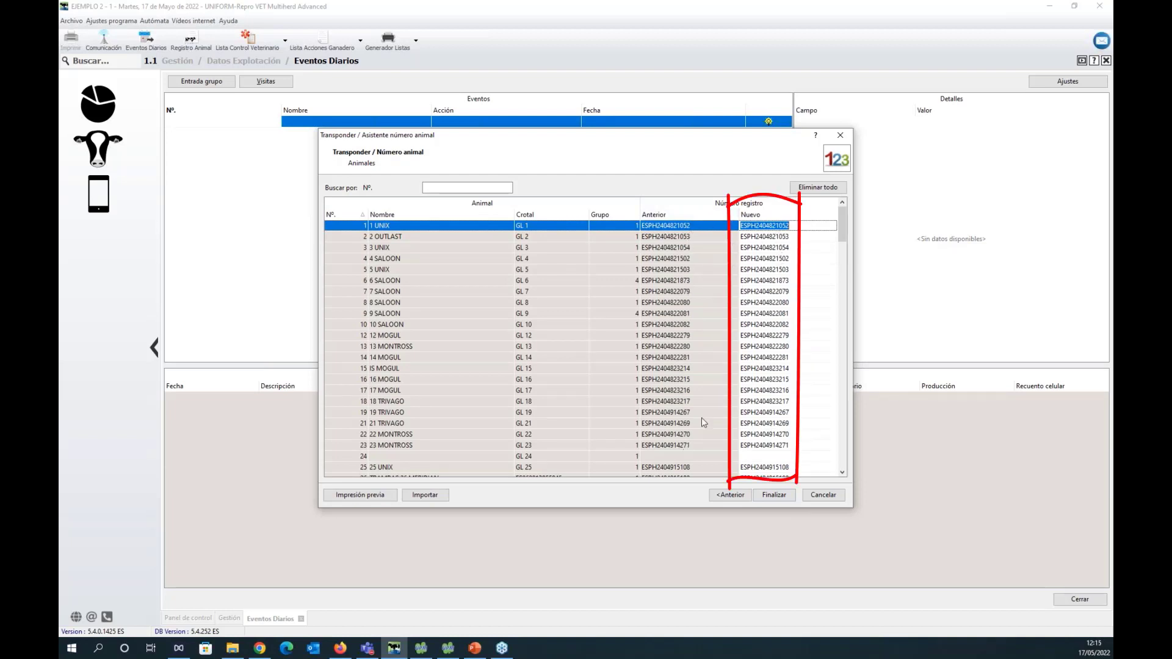
click(800, 229)
double_click(800, 228)
text(ESP)
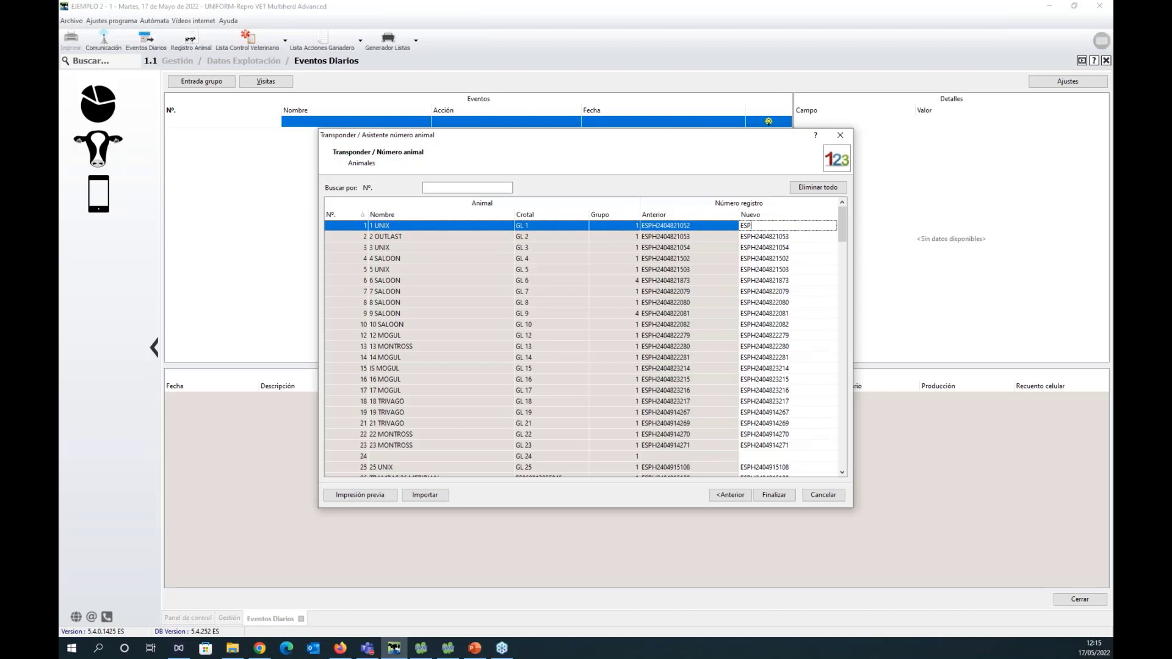
text(H2404821052)
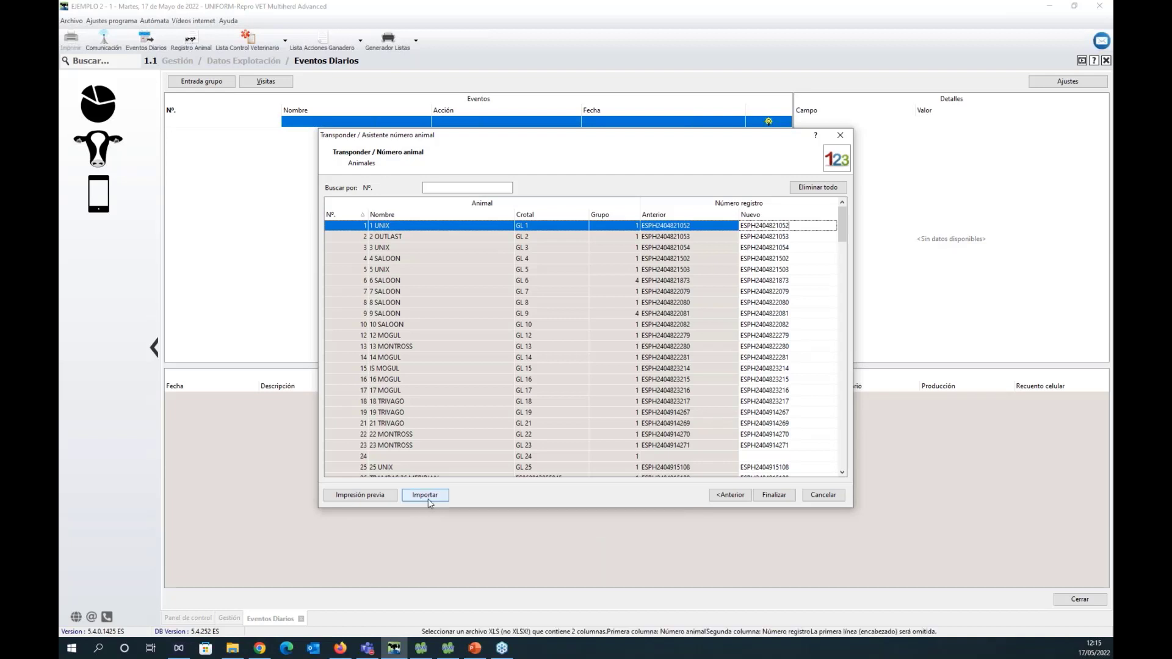
Switch to File Explorer, open the Registros spreadsheet, examine its Nº. and Registro columns, and close it.
click(235, 652)
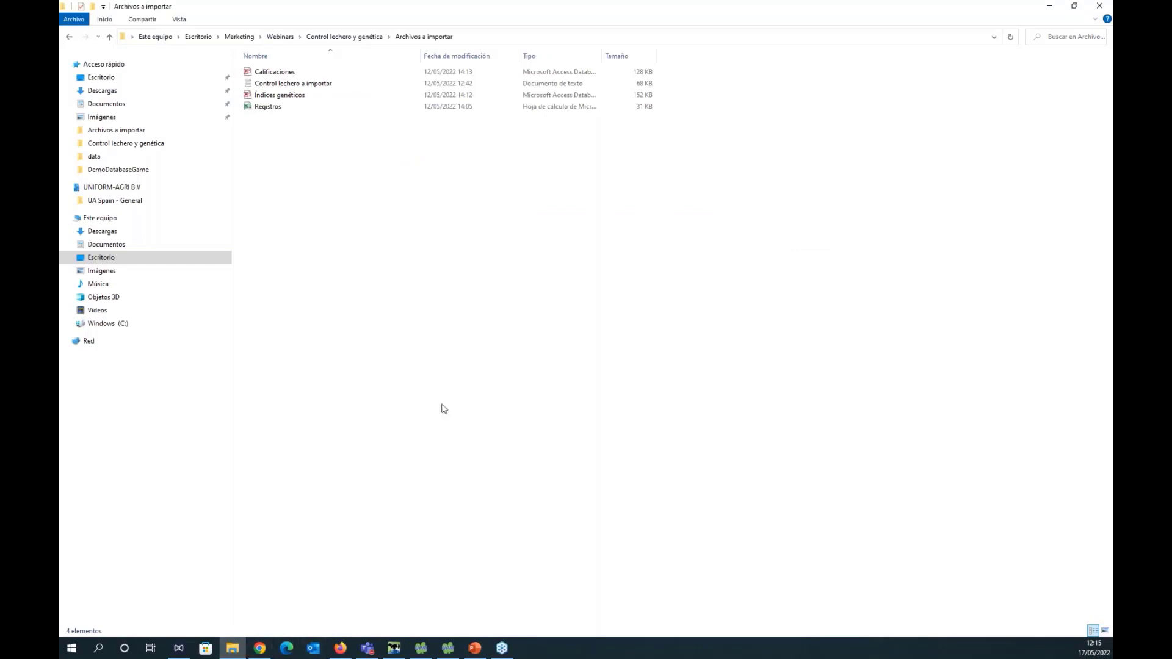
double_click(294, 109)
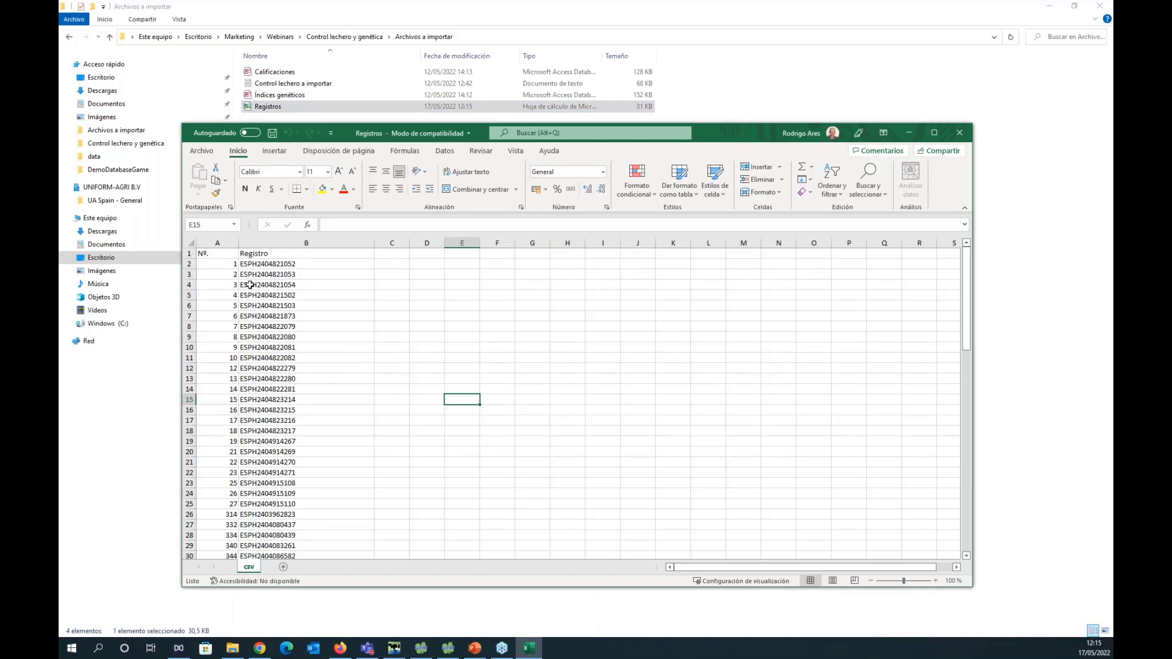
click(229, 253)
scroll(196, 430, down, 5)
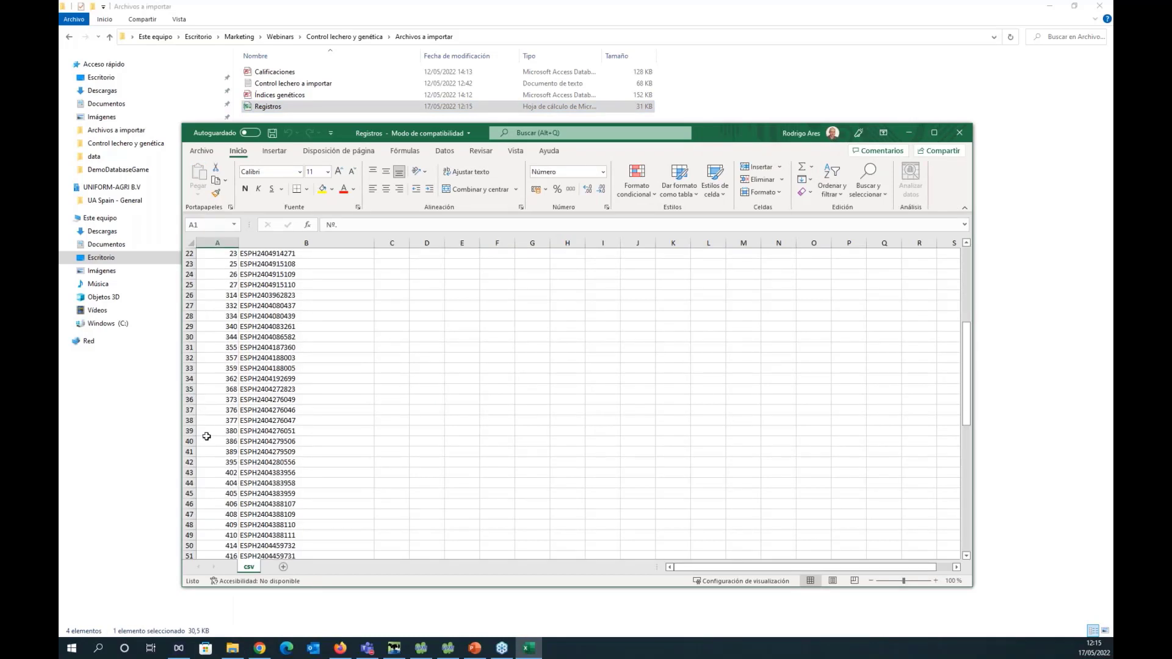
scroll(196, 430, up, 5)
click(299, 255)
scroll(277, 434, down, 18)
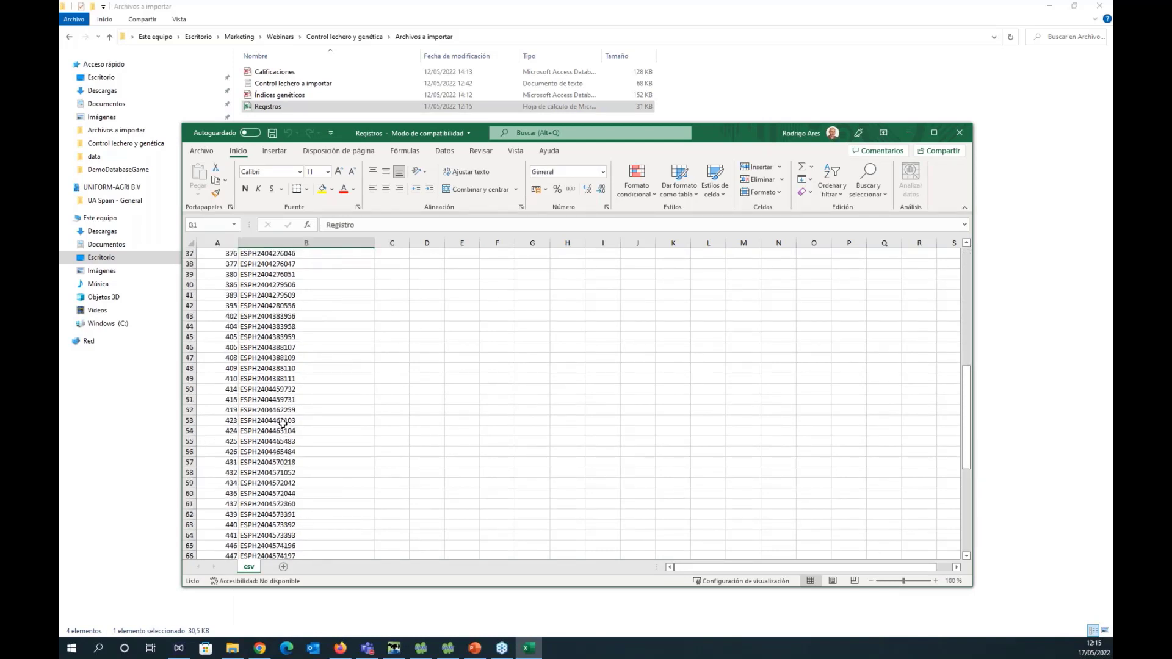
scroll(278, 434, up, 18)
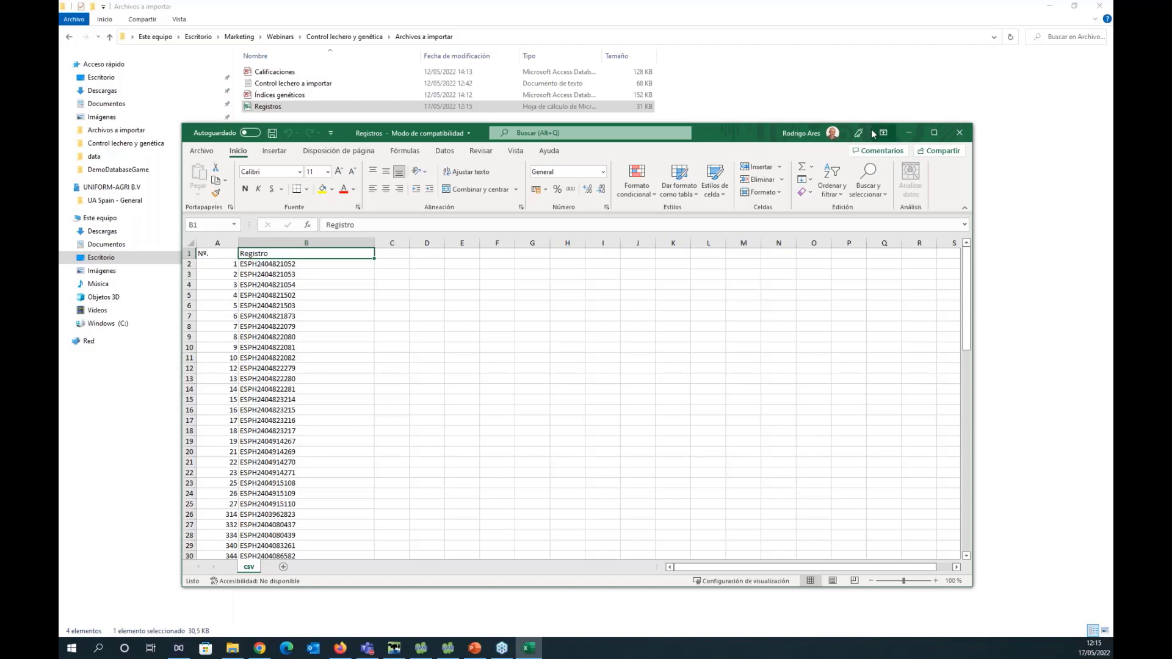
click(958, 135)
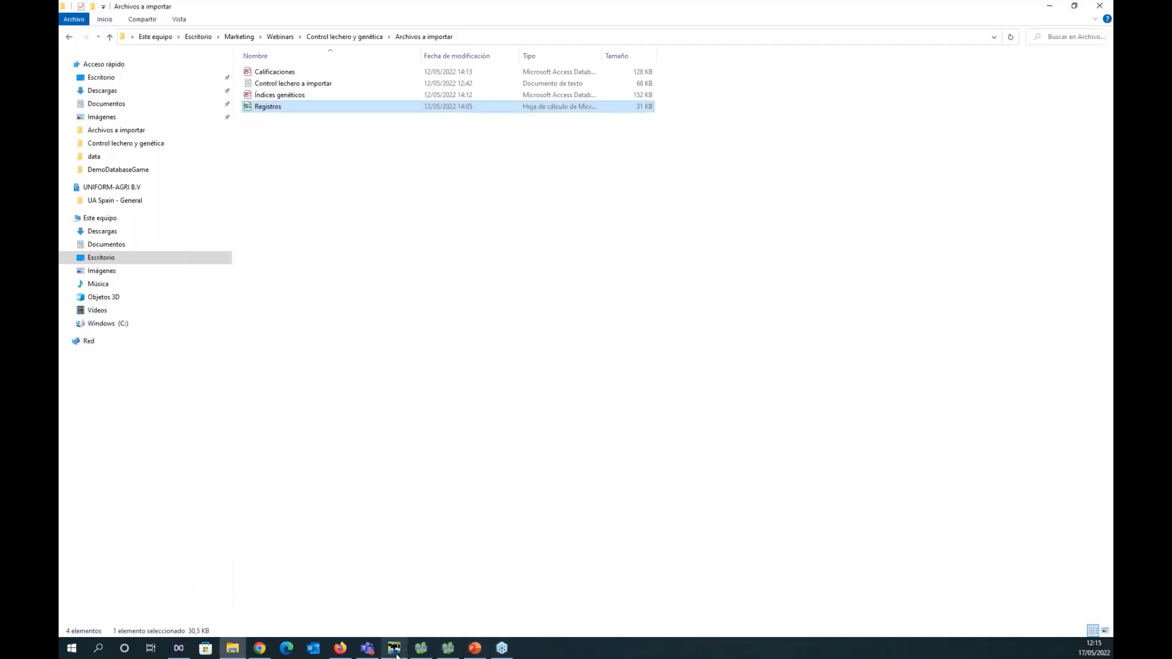
Switch back to UNIFORM, import the Registros file into the registration number list, and cancel the assistant without saving.
click(394, 648)
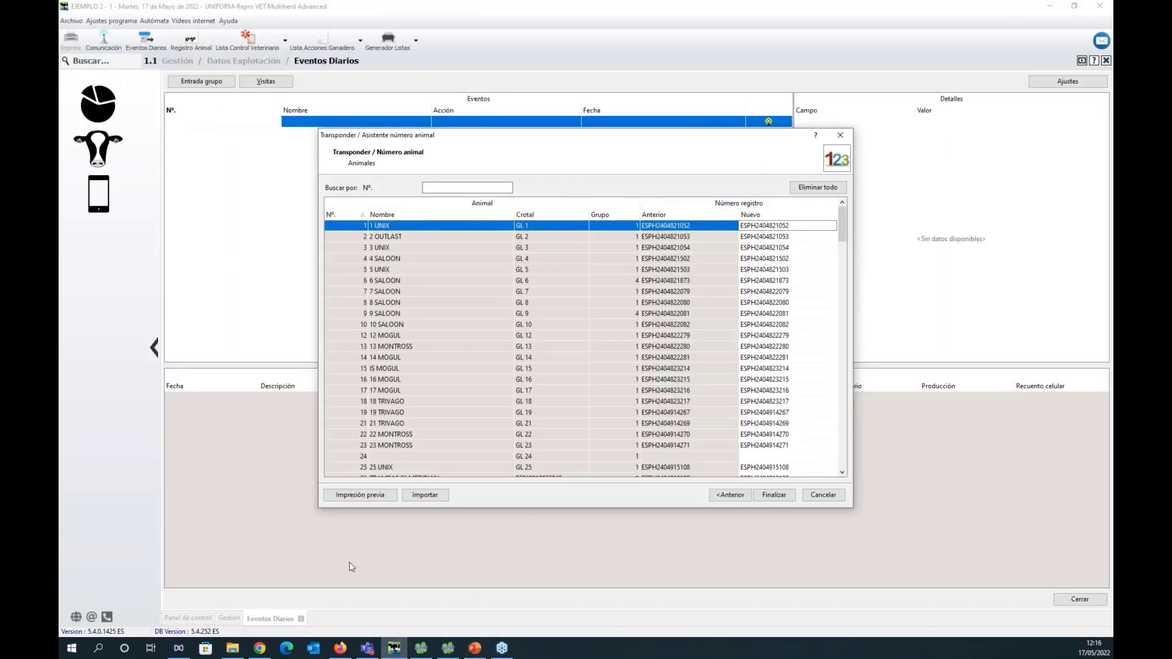
click(445, 500)
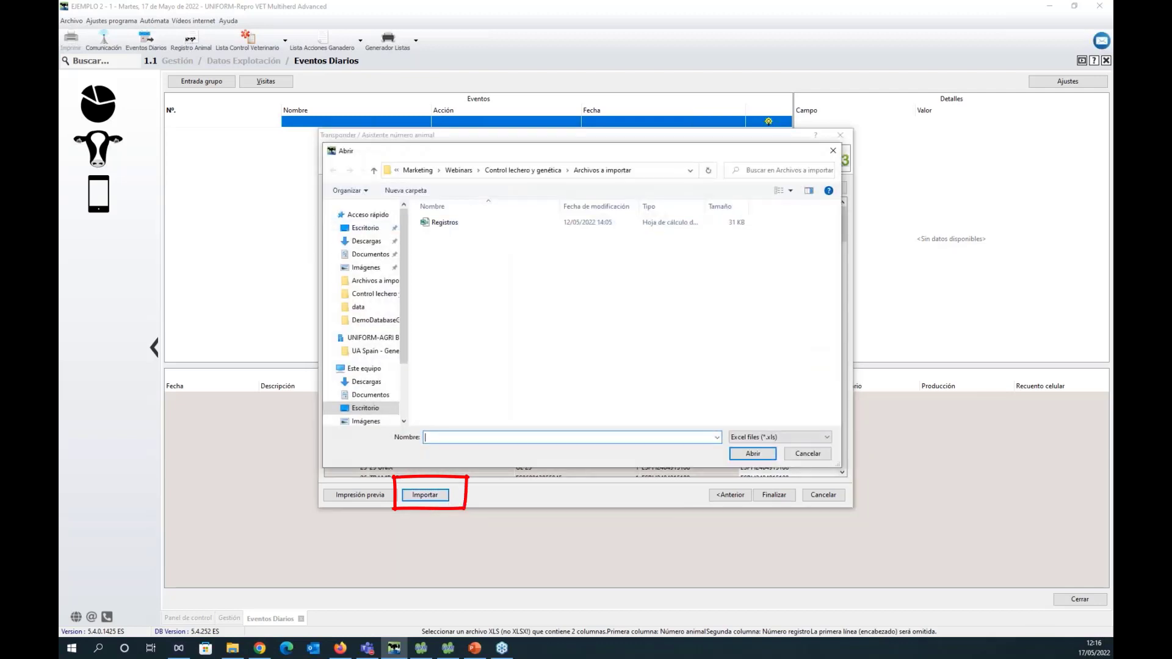
click(503, 227)
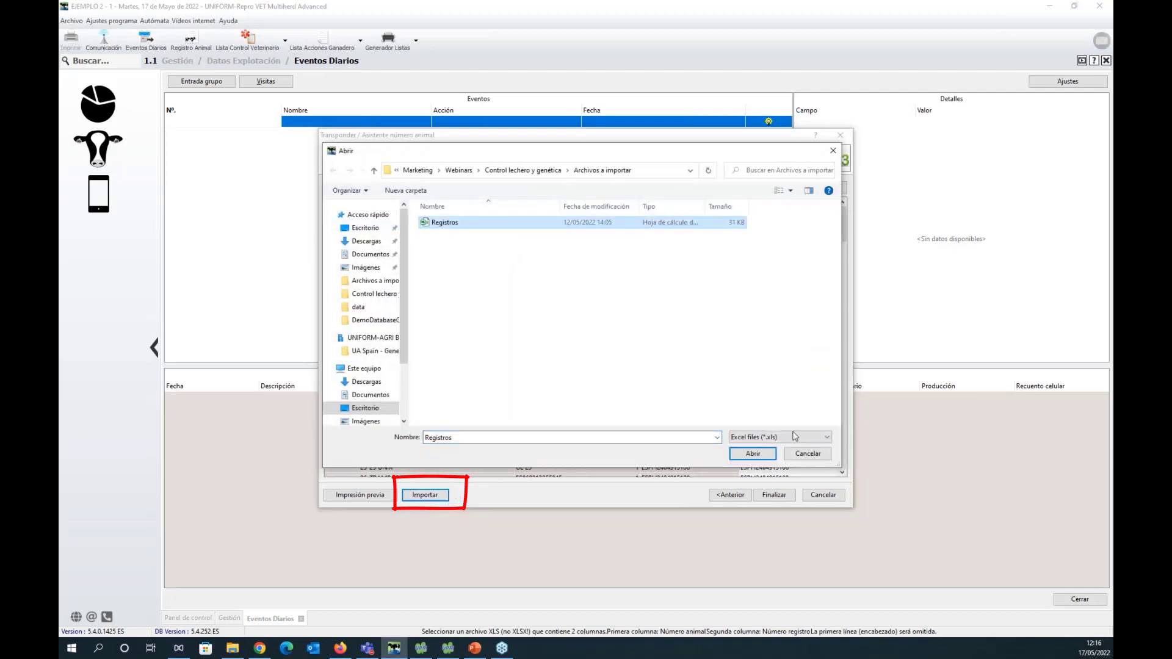
click(758, 459)
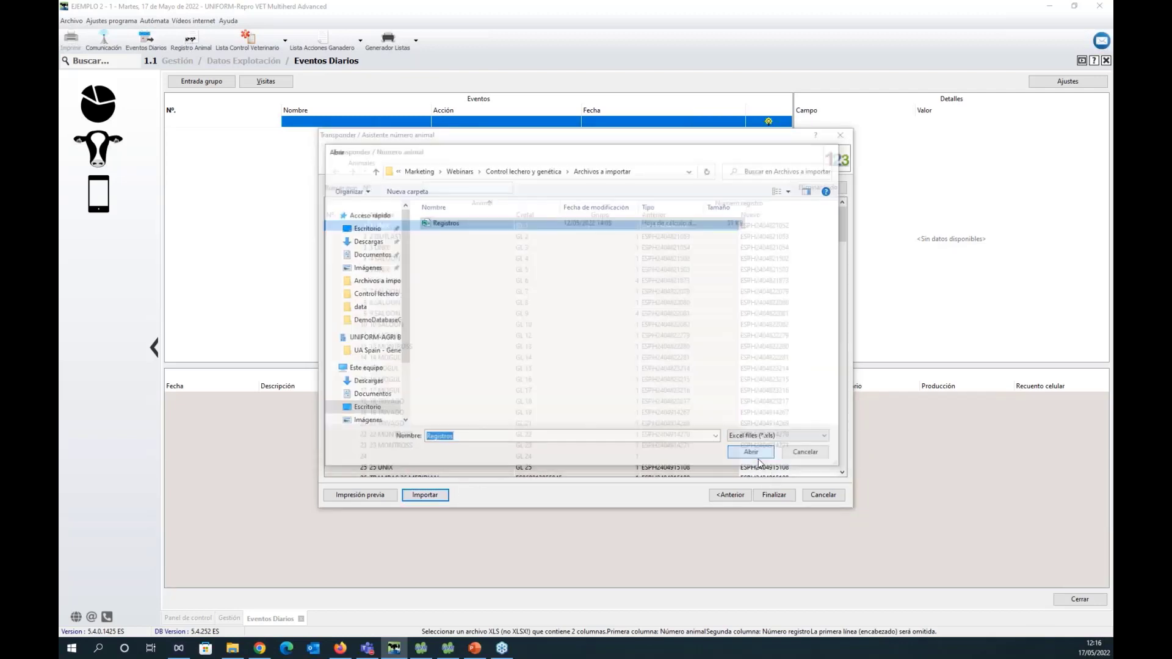
click(582, 339)
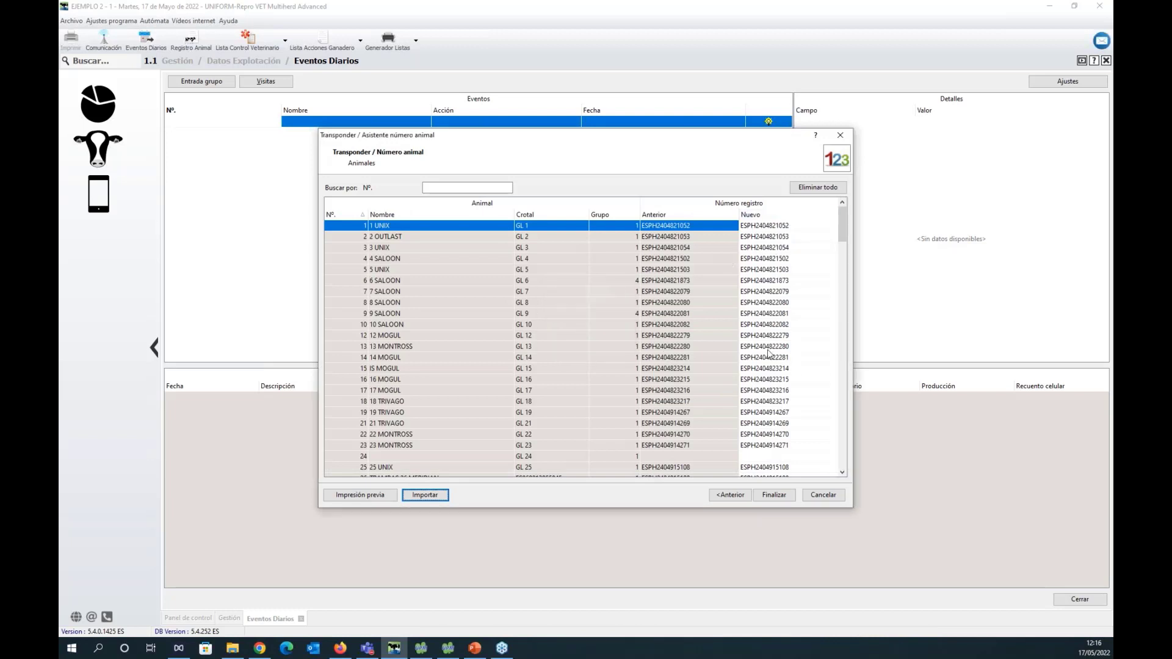
mouse_move(841, 226)
mouse_down()
mouse_move(884, 401)
mouse_move(884, 456)
mouse_move(889, 409)
mouse_move(858, 224)
mouse_up()
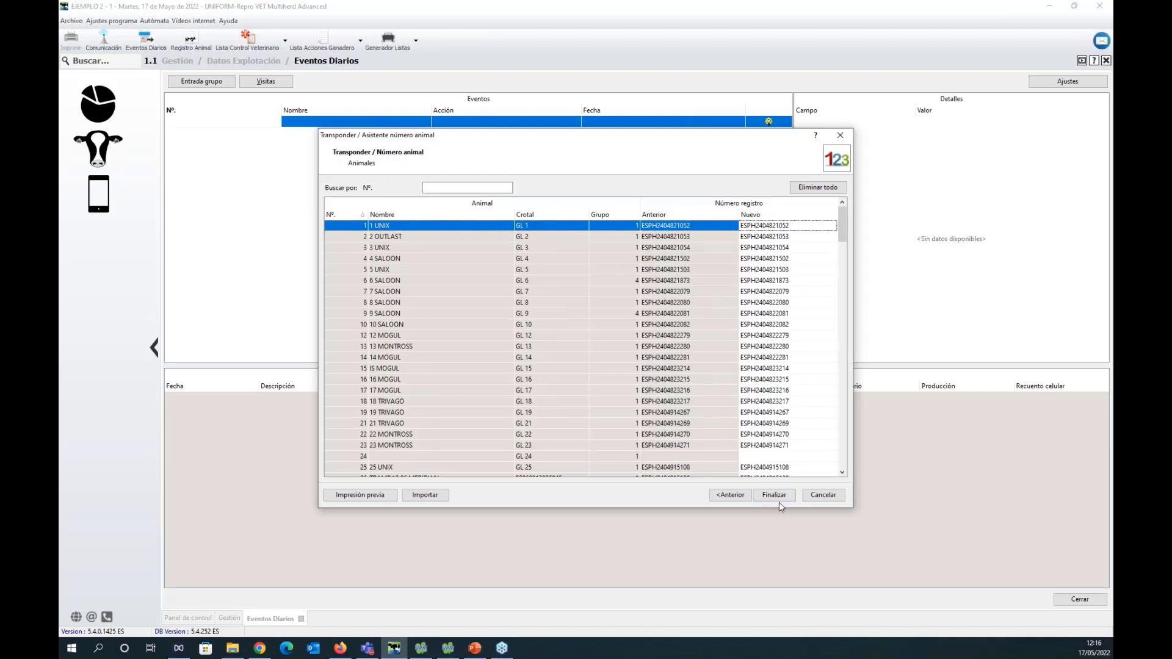
click(832, 498)
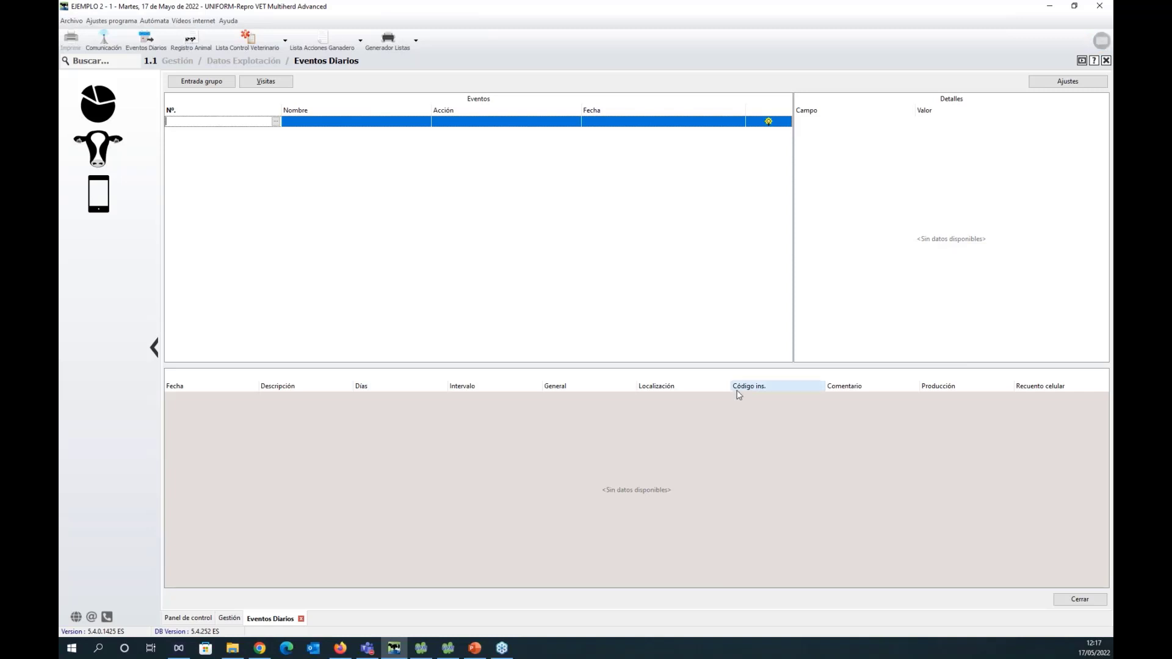
Show the control panel, then look at the Calificaciones and Índices genéticos files in the Archivos a importar folder.
click(98, 96)
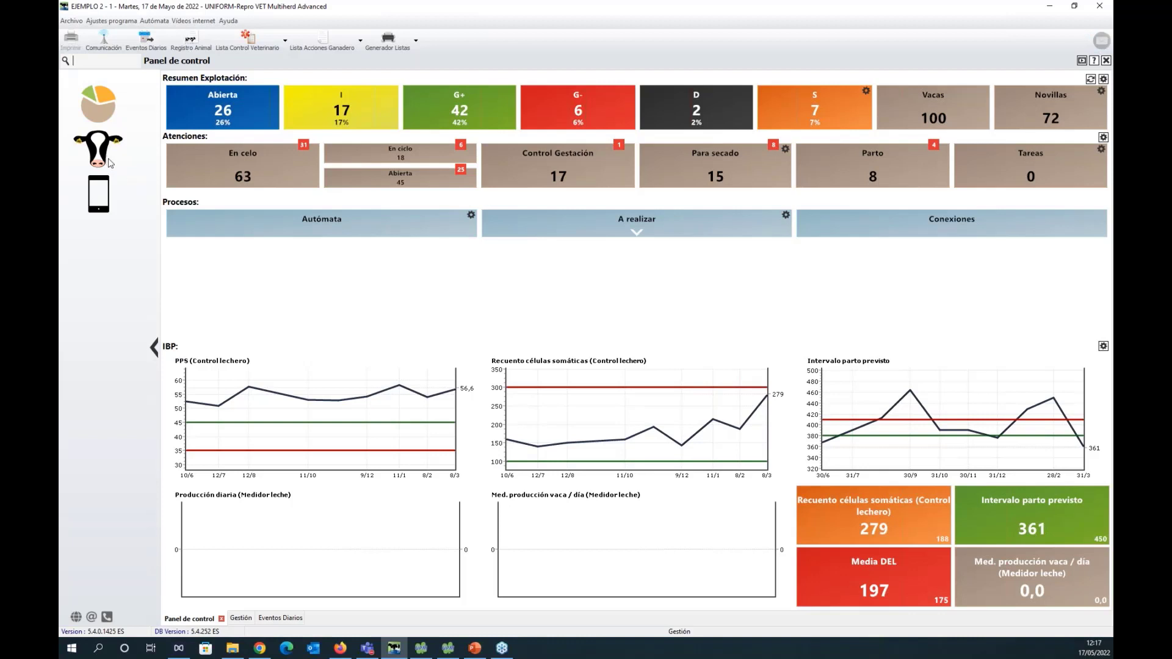
click(232, 649)
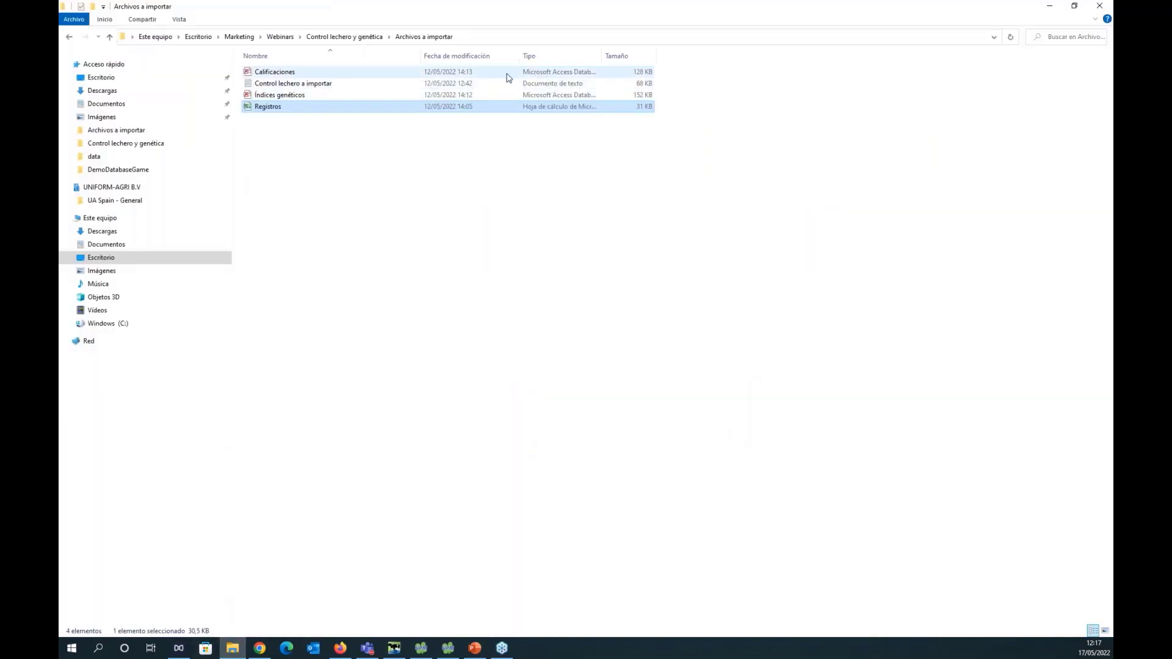
click(333, 76)
click(340, 96)
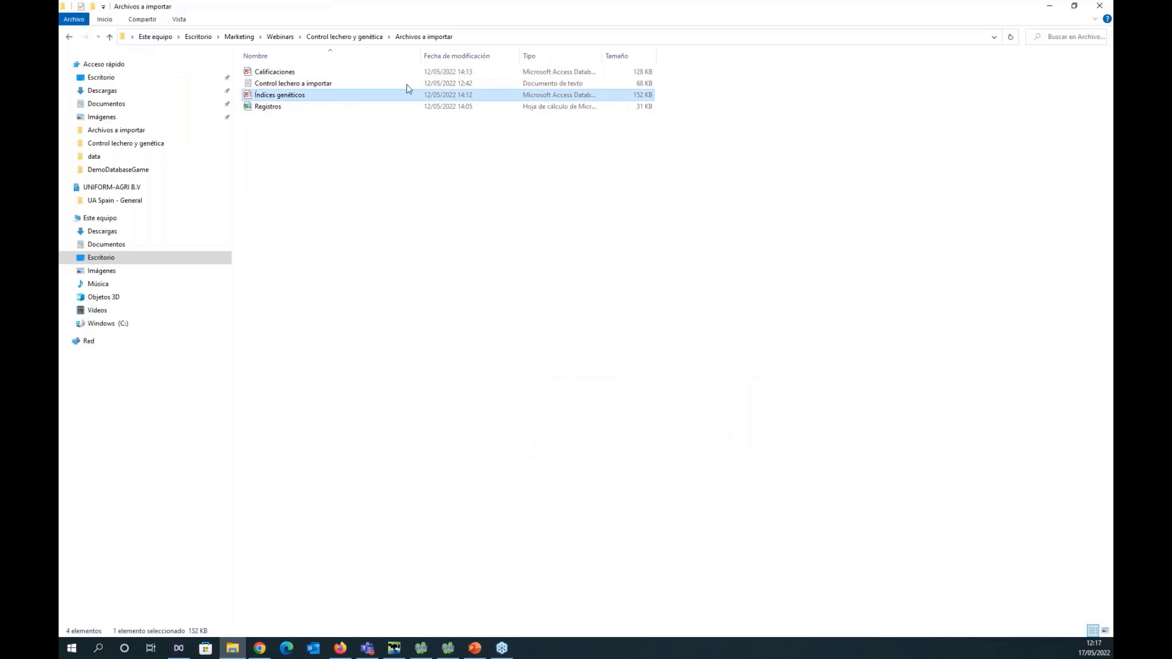
click(1049, 5)
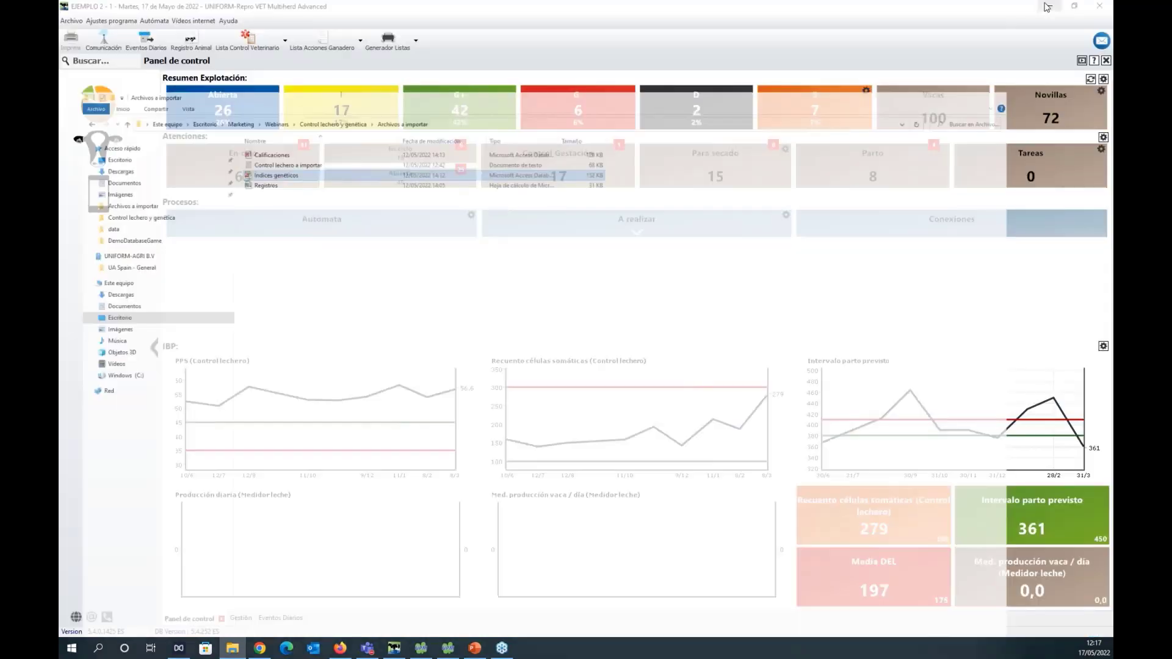
Start the CONAFE Índice genético import assistant under Conexiones, Importar datos animales, Organismos Nacionales.
click(98, 146)
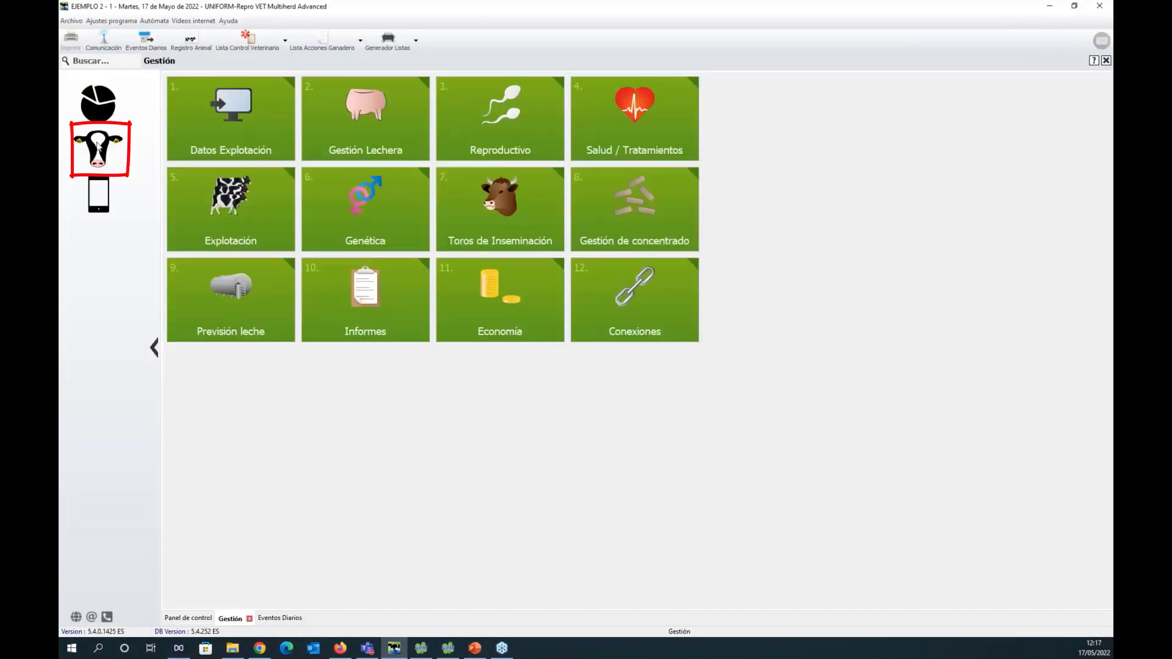
click(676, 319)
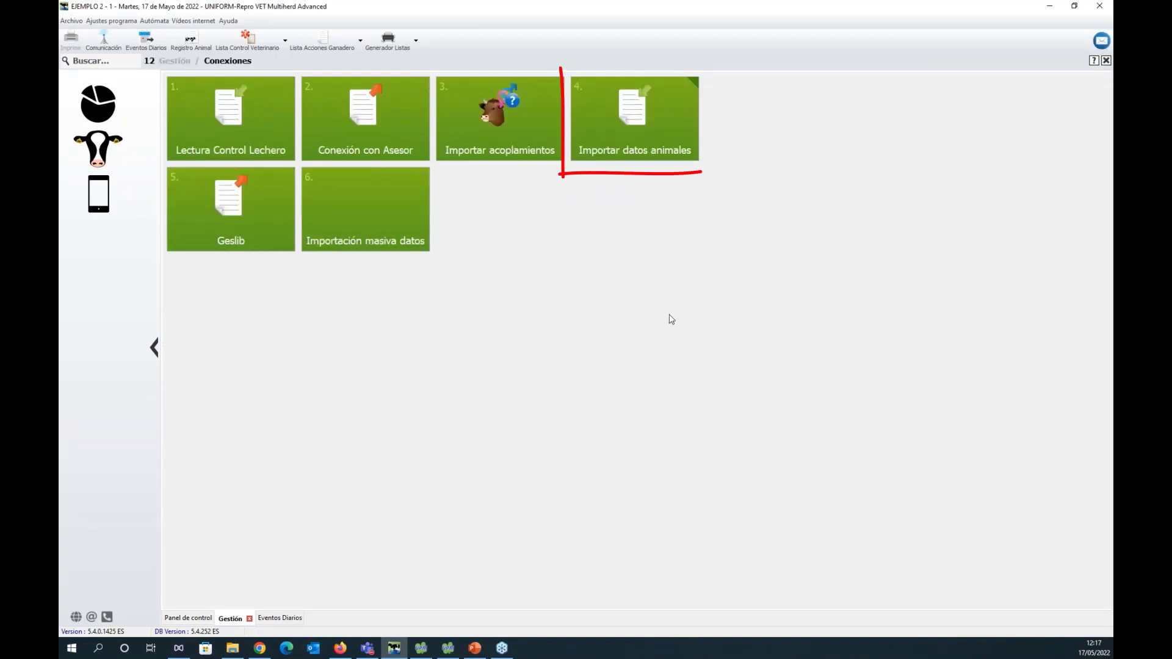
click(661, 121)
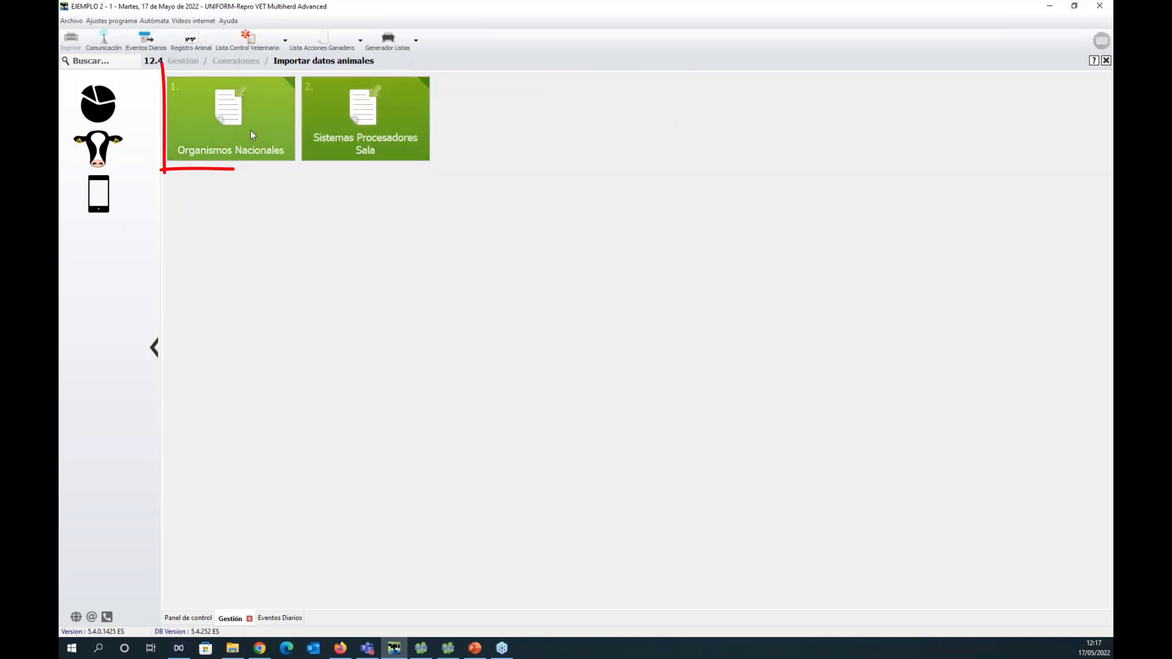
click(243, 114)
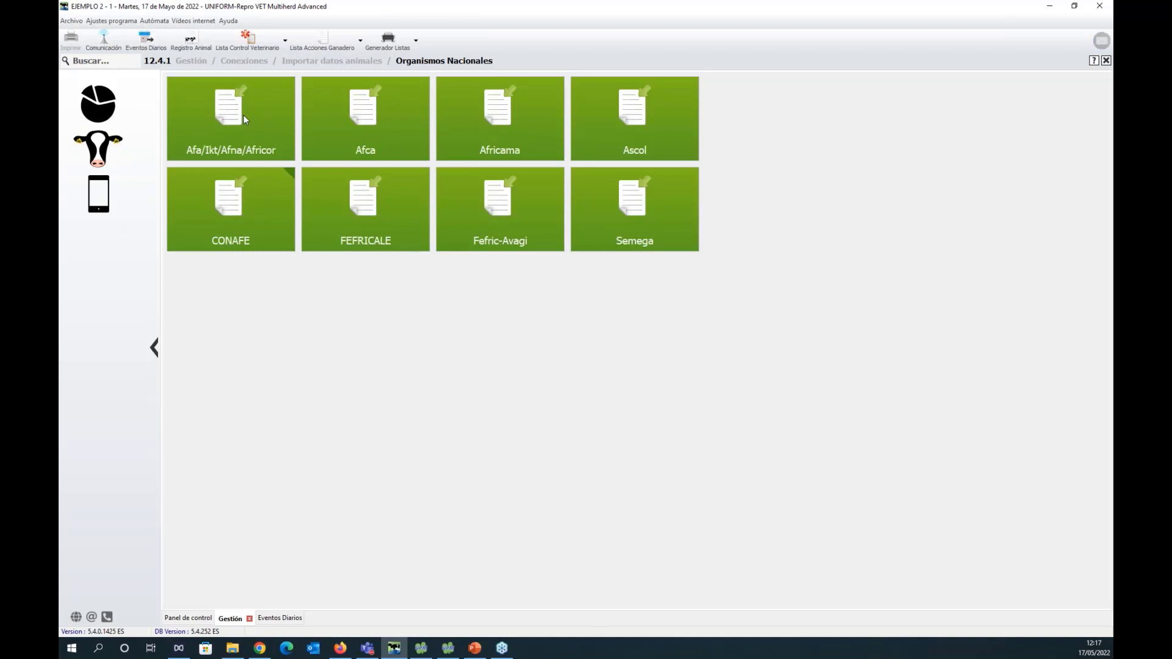
click(240, 208)
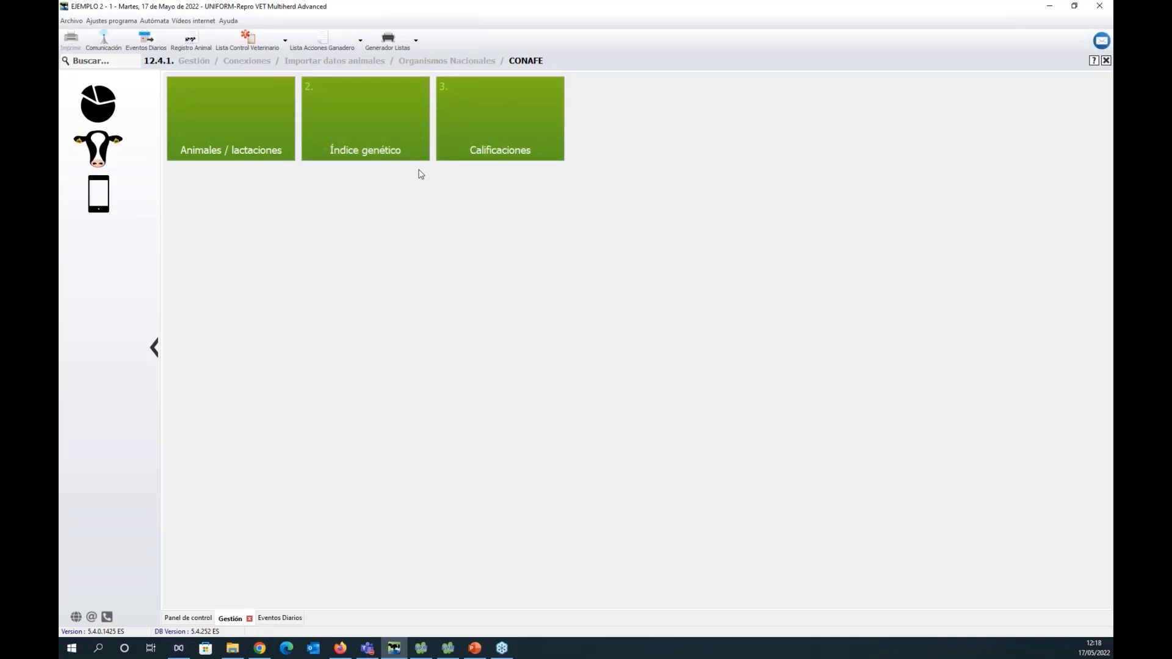
click(386, 124)
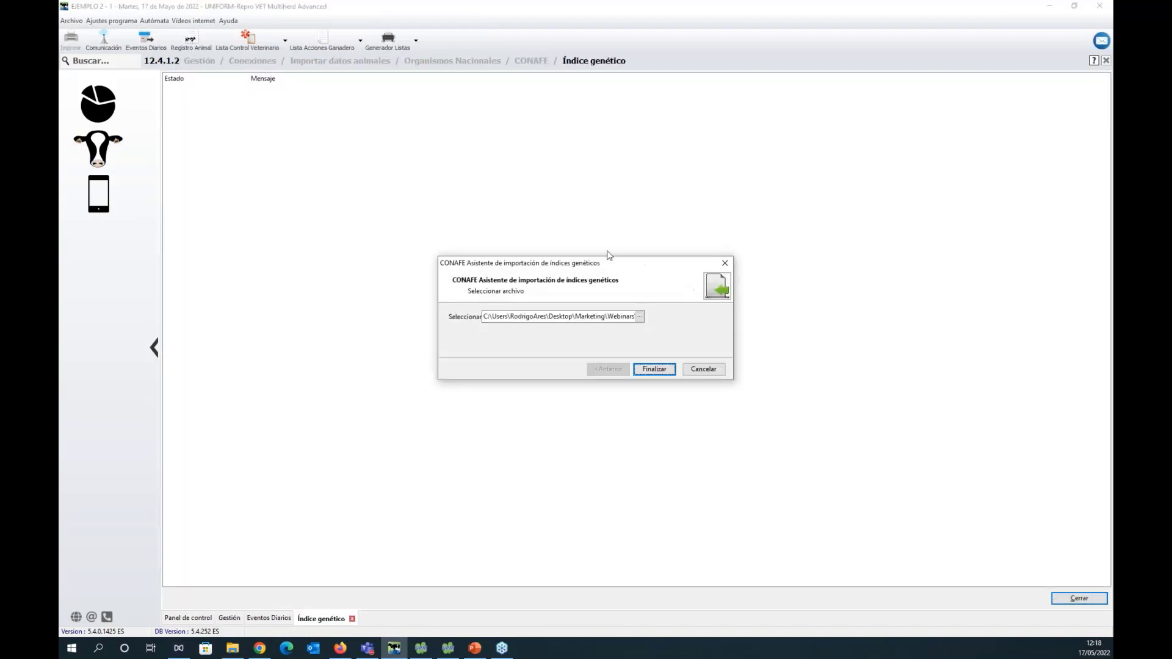
Select the Índices genéticos Access file, run the genetic index import, and dismiss the completion notice.
click(640, 316)
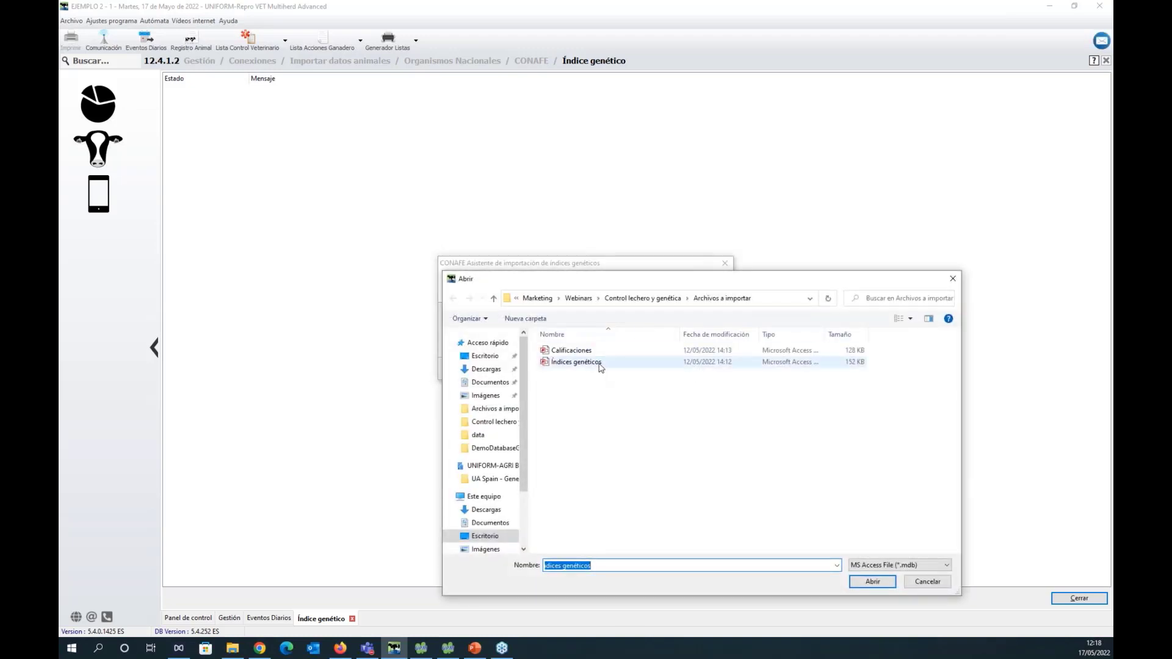
click(600, 364)
click(879, 581)
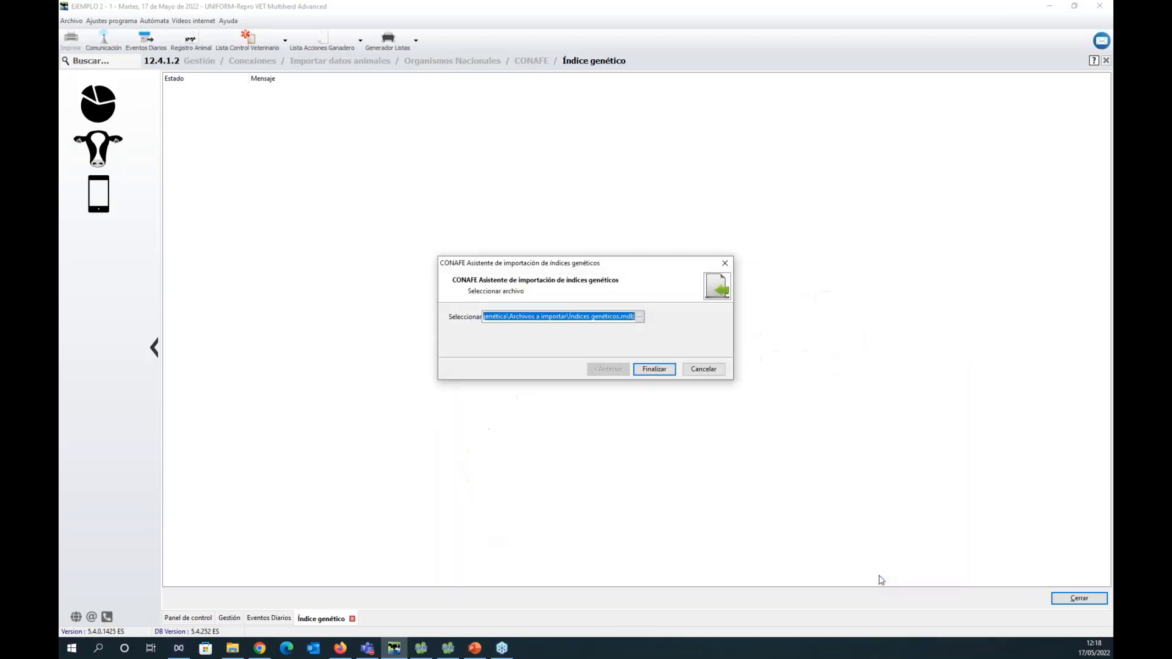
click(654, 370)
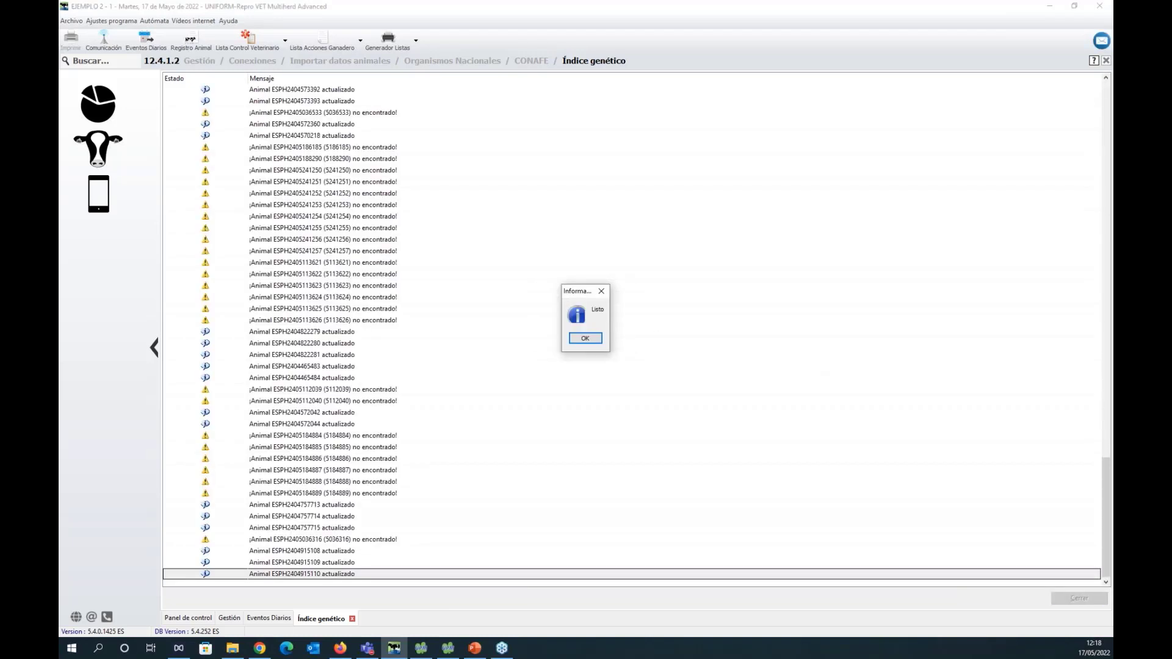
click(585, 339)
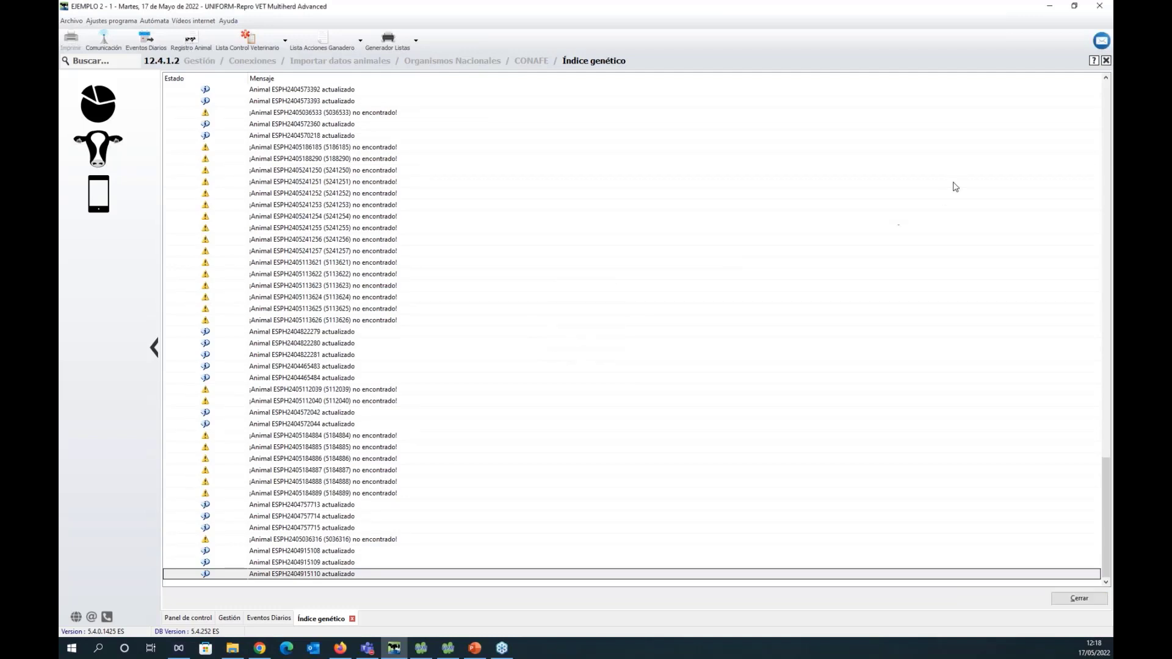
Review the genetic index import log, comparing the entries for updated animals with those for animals not found.
click(1107, 502)
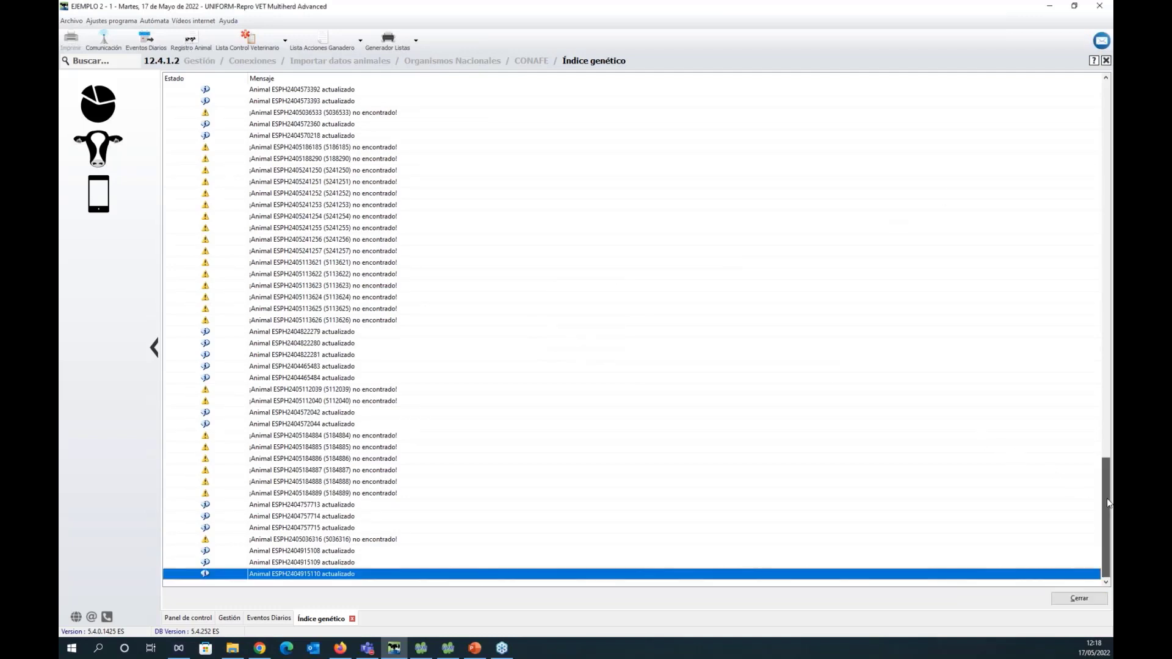
drag(1107, 498, 1105, 101)
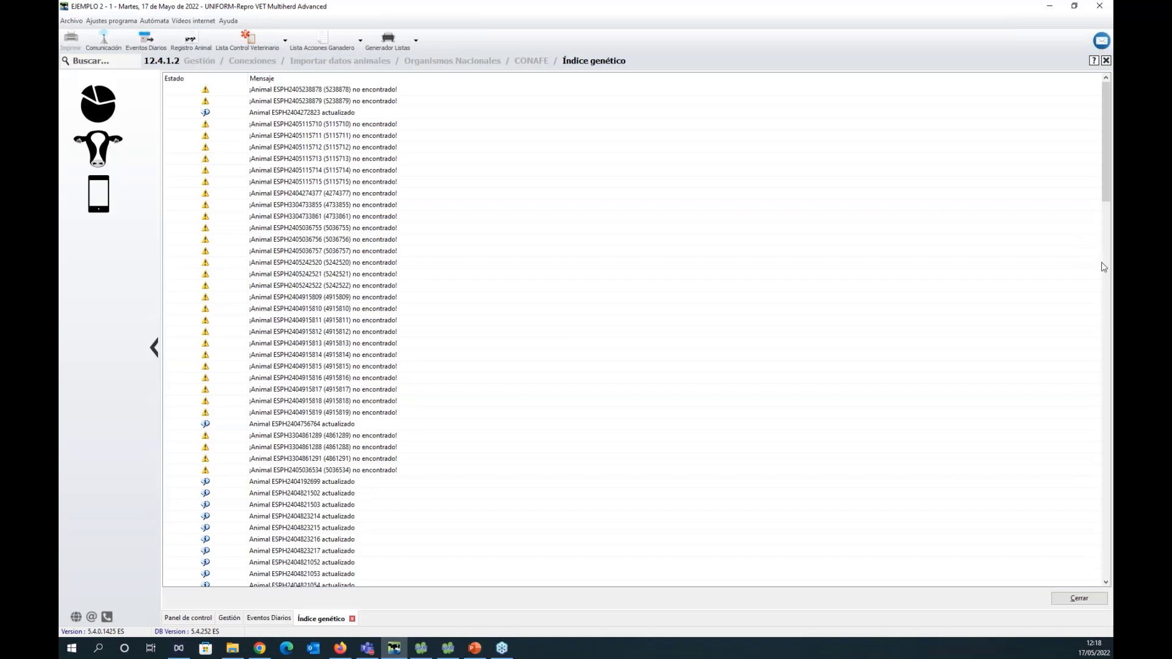
mouse_move(1110, 168)
mouse_down()
mouse_move(1110, 476)
mouse_move(1110, 177)
mouse_up()
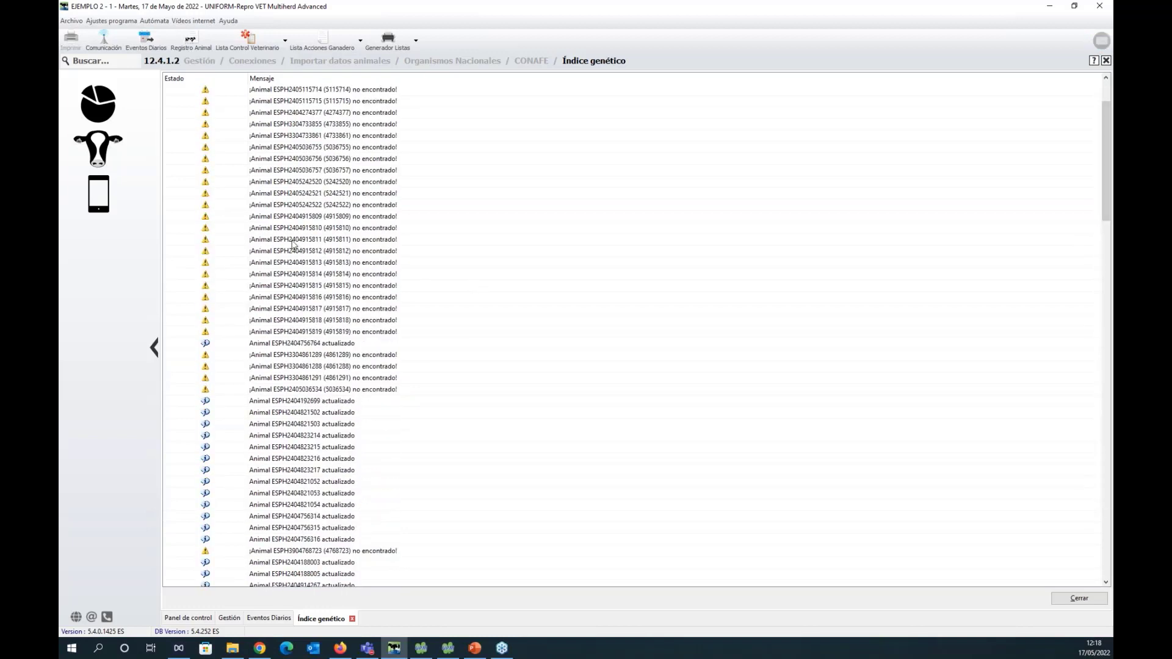
click(270, 186)
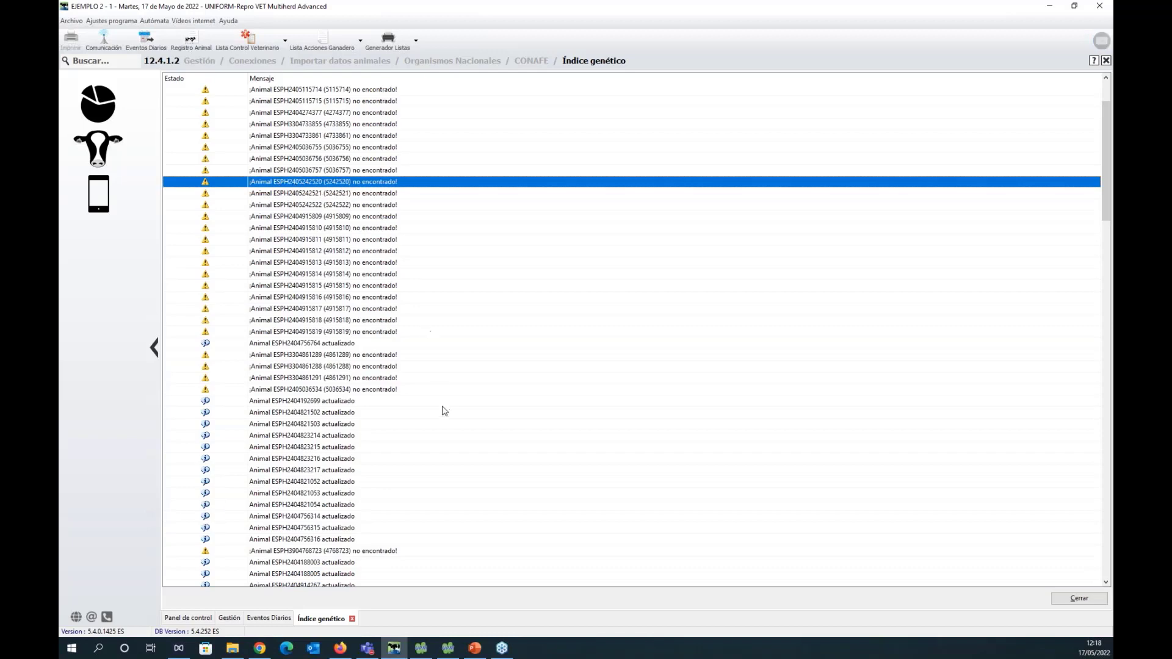
scroll(429, 424, down, 15)
scroll(428, 424, down, 6)
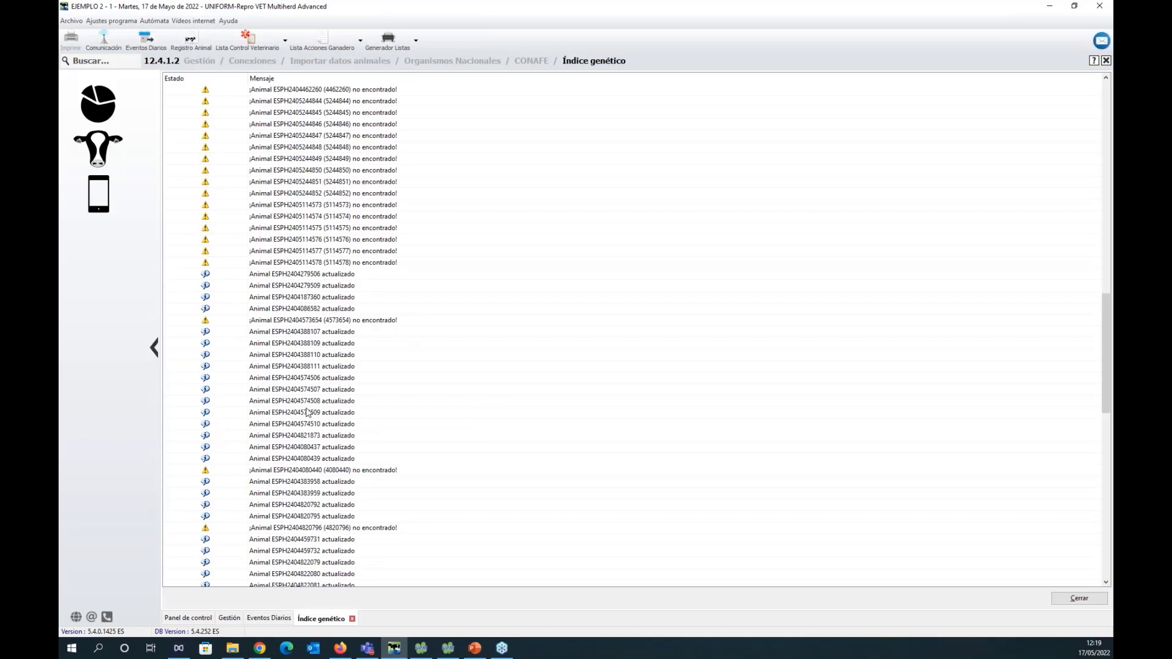
click(275, 382)
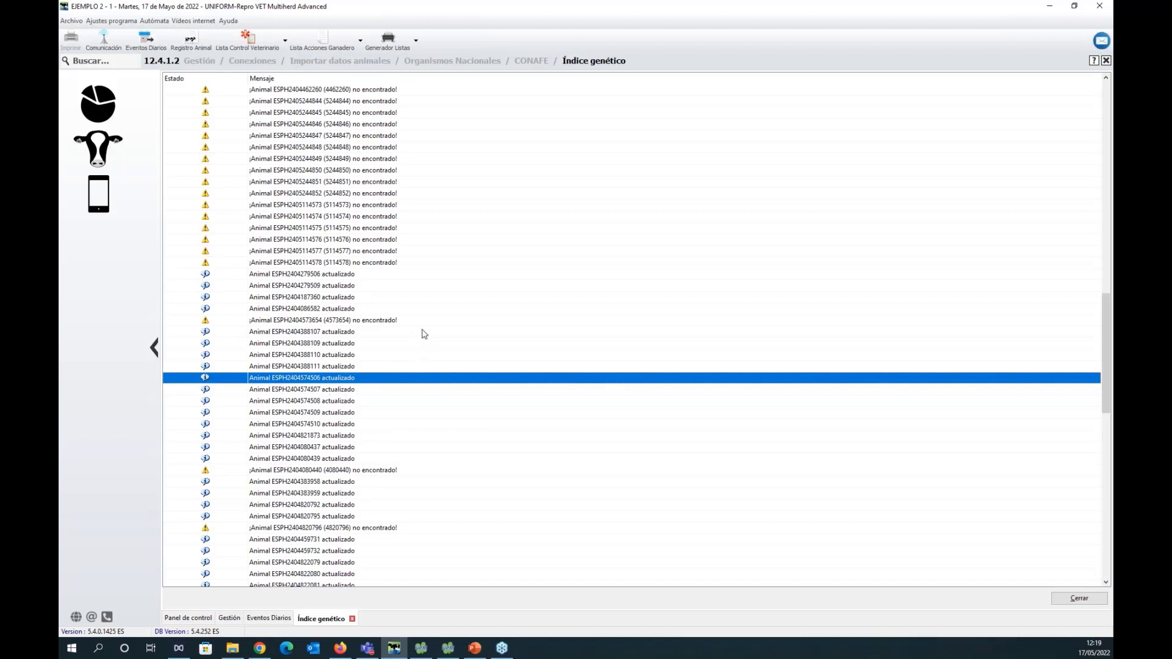
click(302, 276)
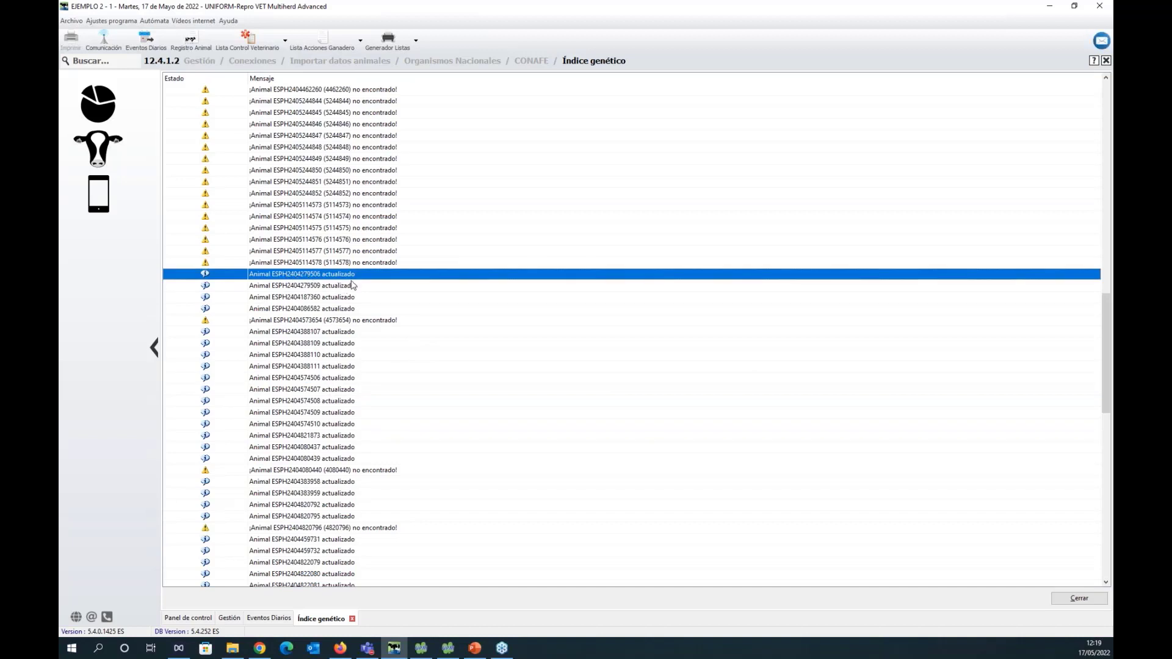
click(300, 414)
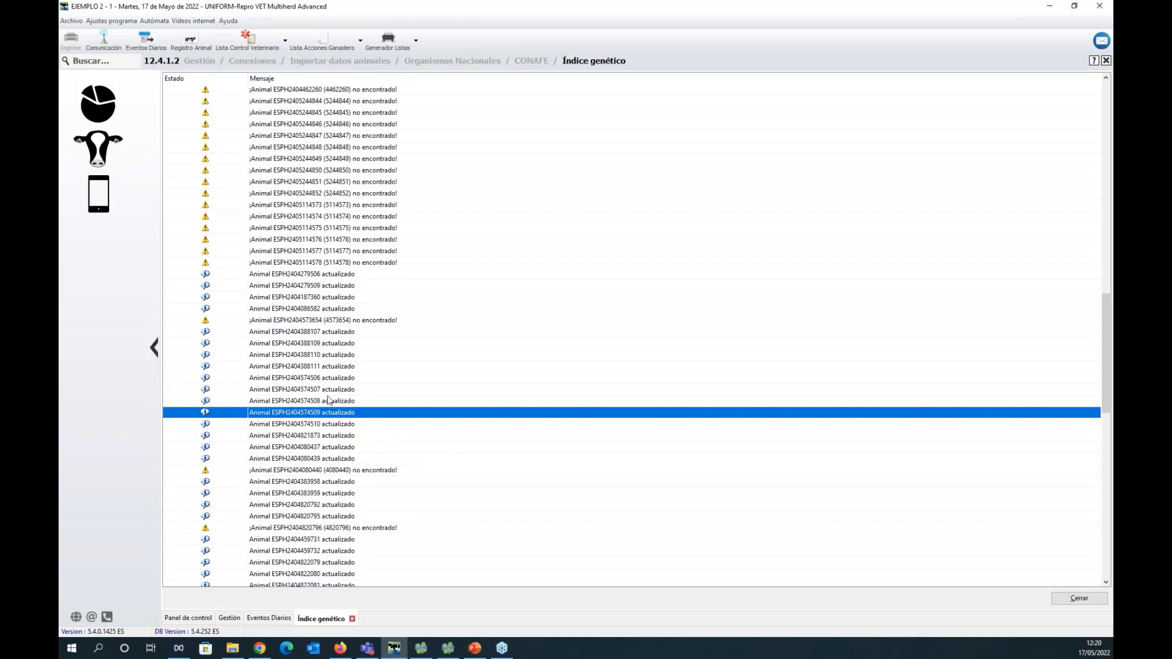
scroll(351, 421, up, 7)
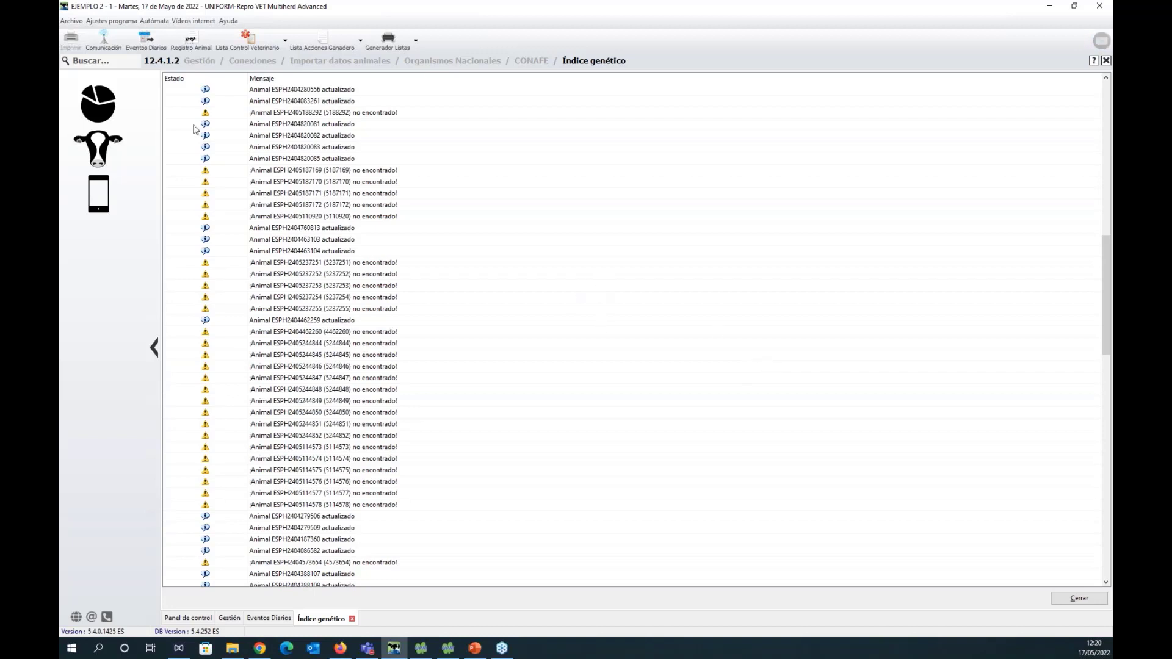
Show the genetic values (Valor genético) in the Registro Animal record of animal 1.
click(128, 61)
click(190, 42)
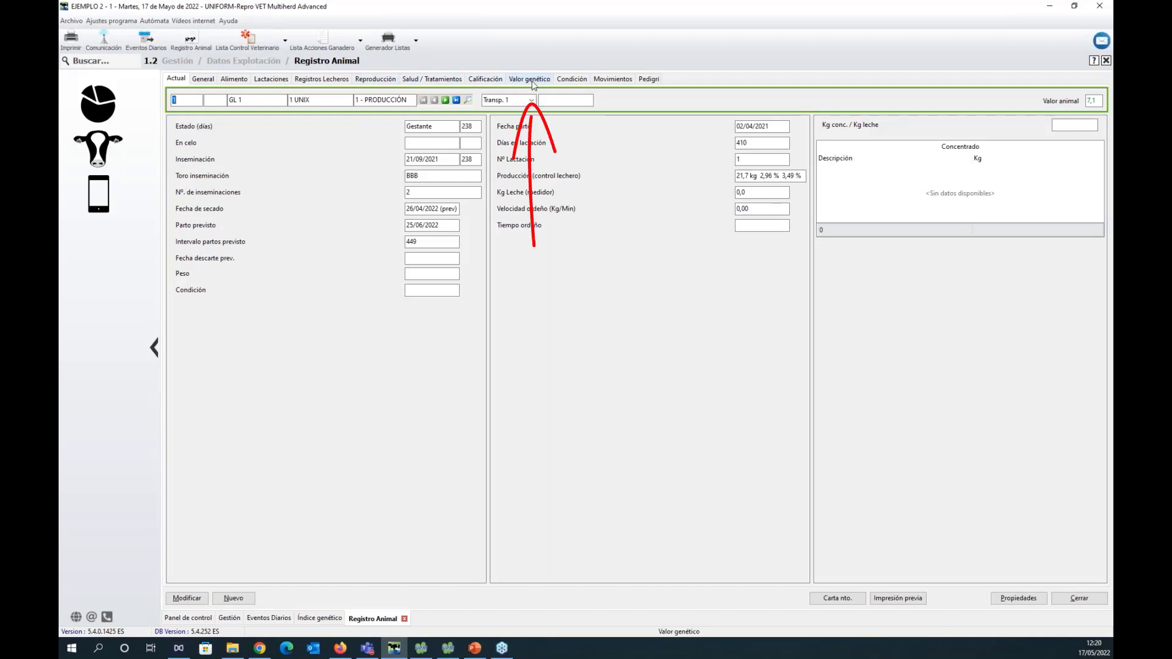
click(530, 79)
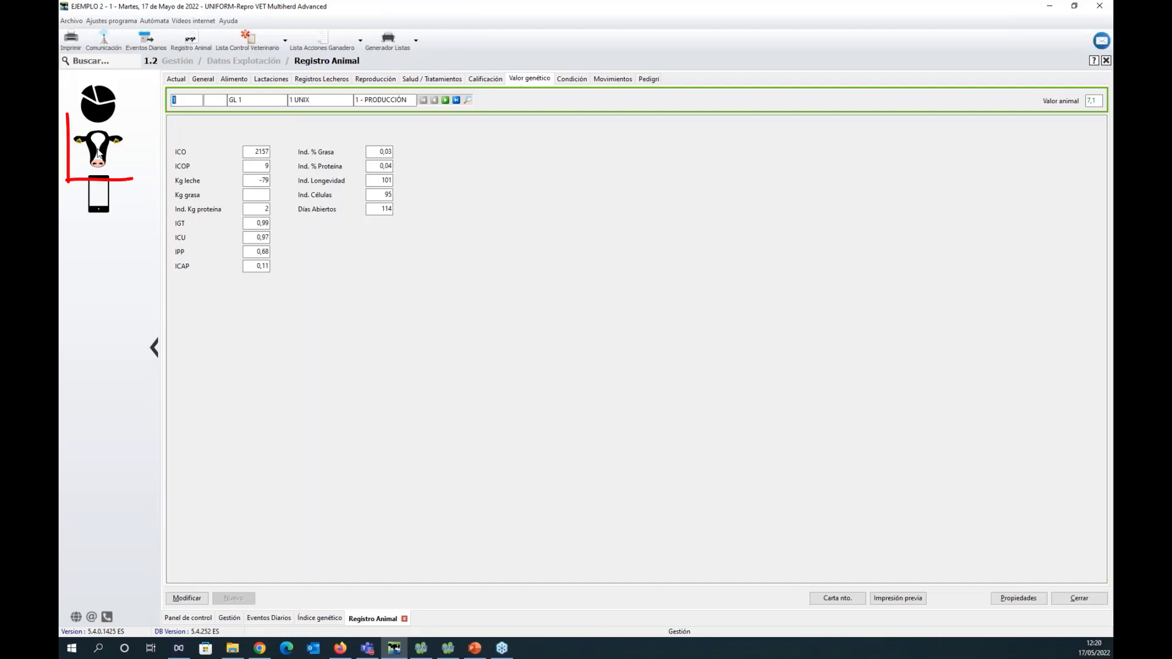
Bring up the Revisión individual report under Genética and view its Novillas and Vacas lecheras lists.
click(98, 153)
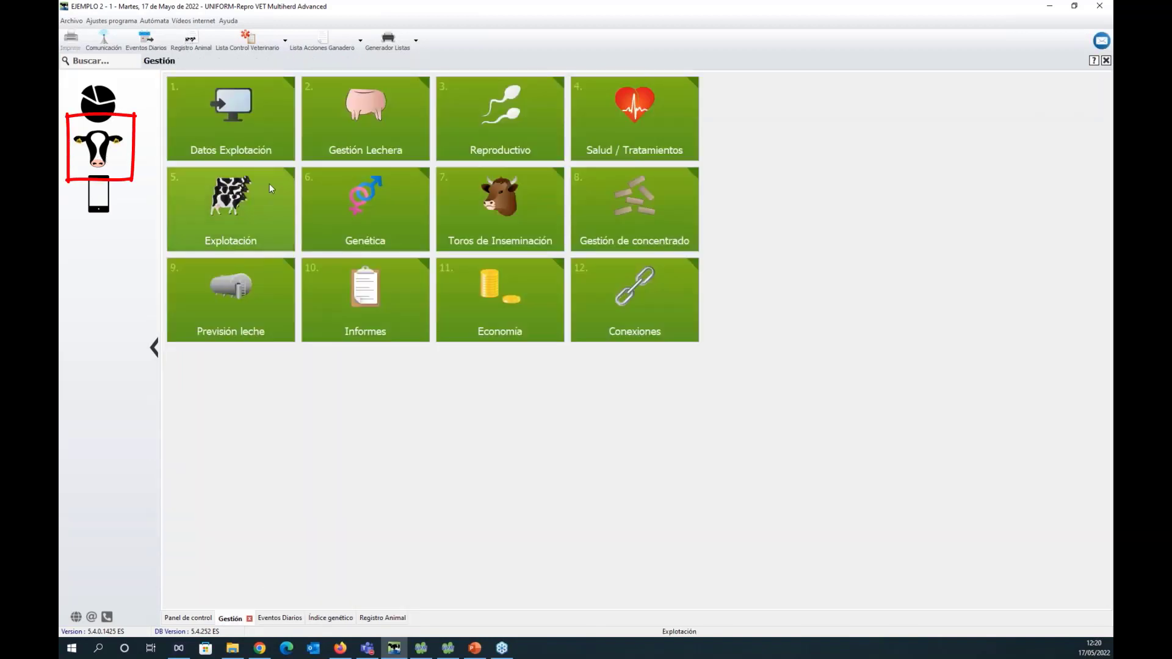
click(375, 224)
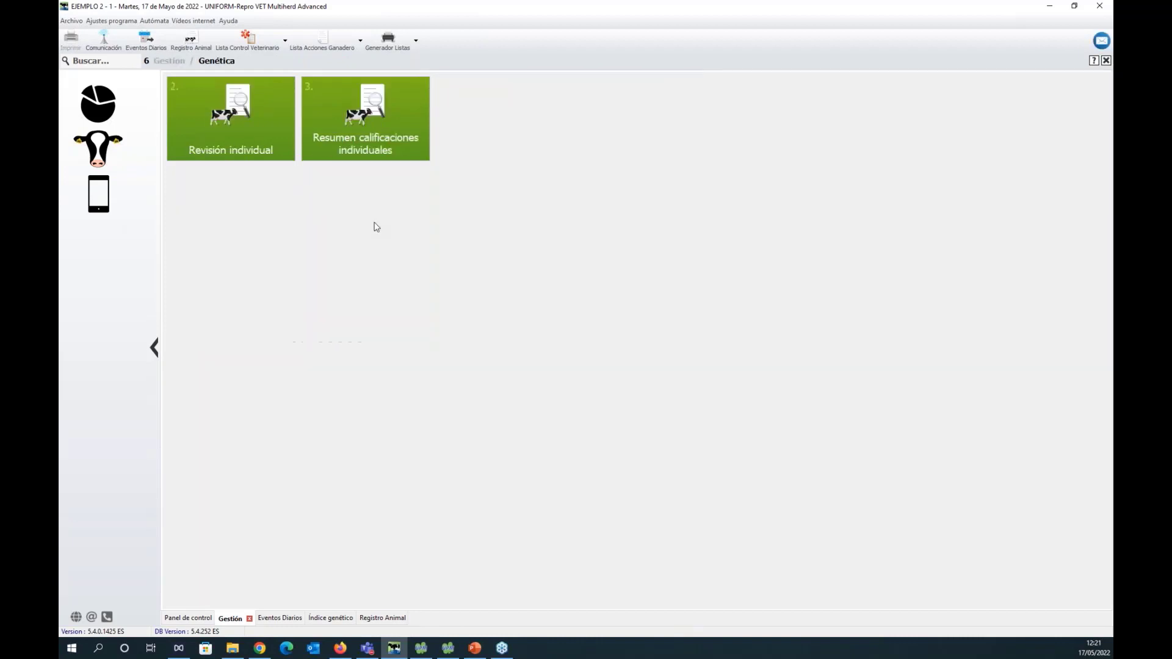
click(254, 115)
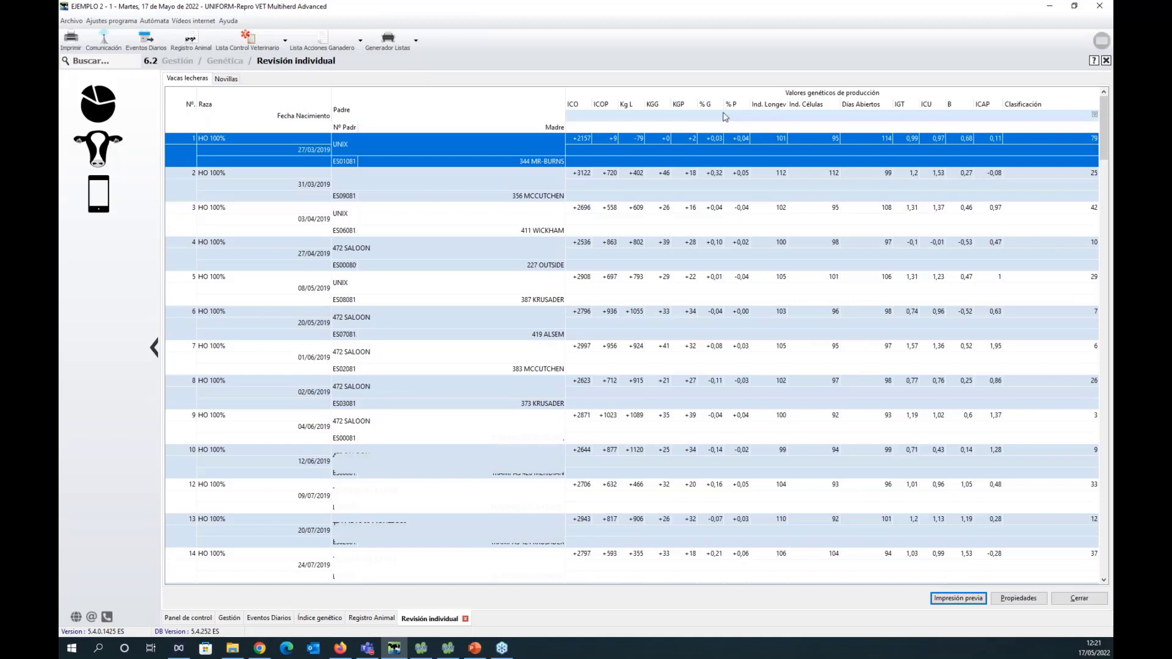
click(227, 80)
click(185, 79)
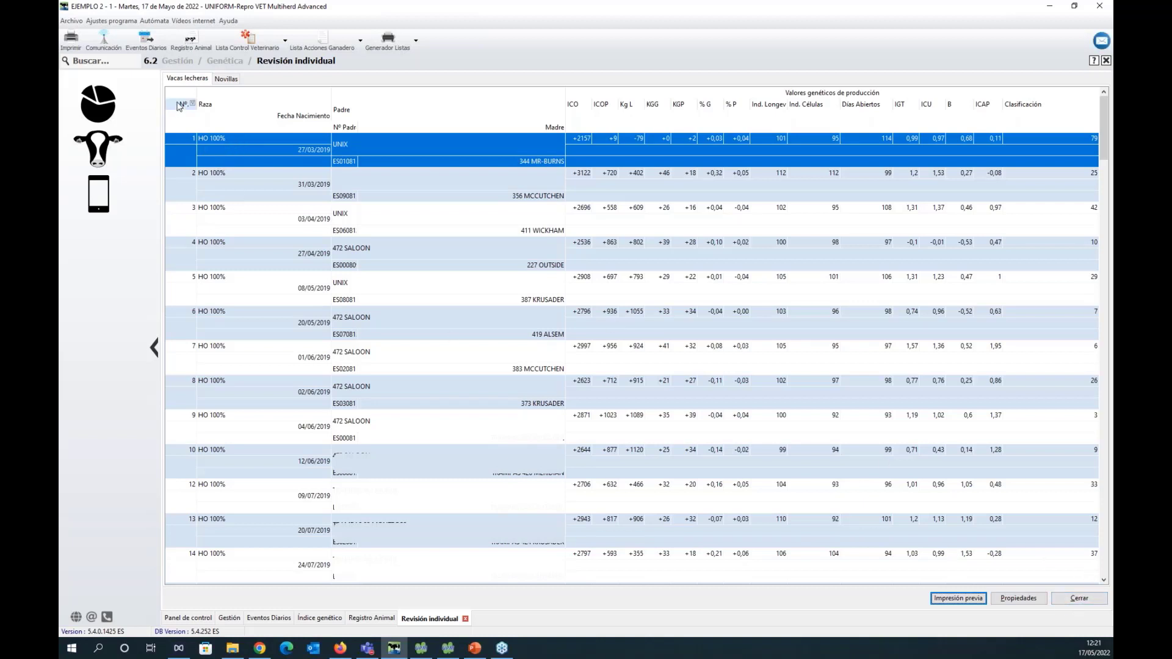
click(1037, 604)
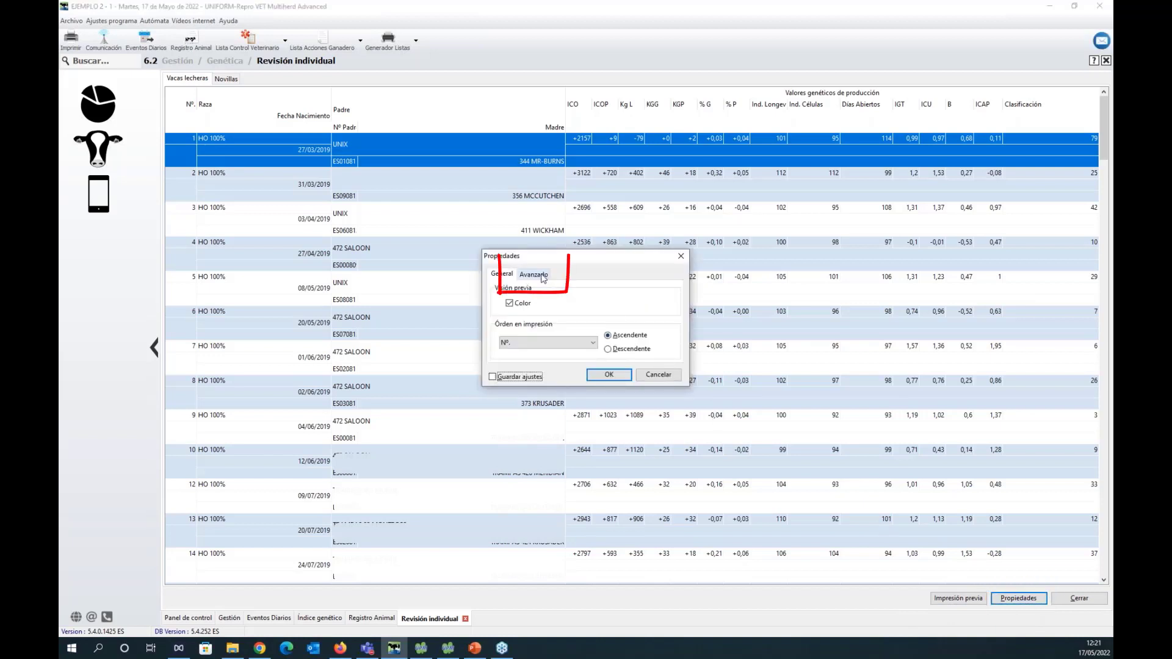
click(541, 276)
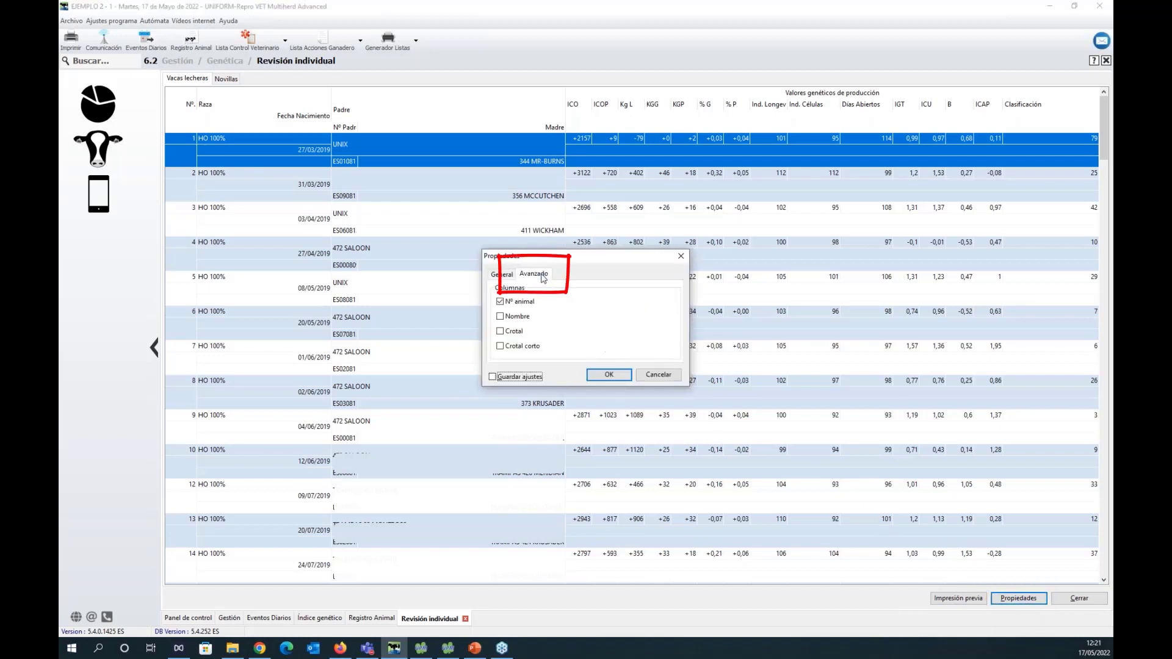
click(525, 316)
click(524, 333)
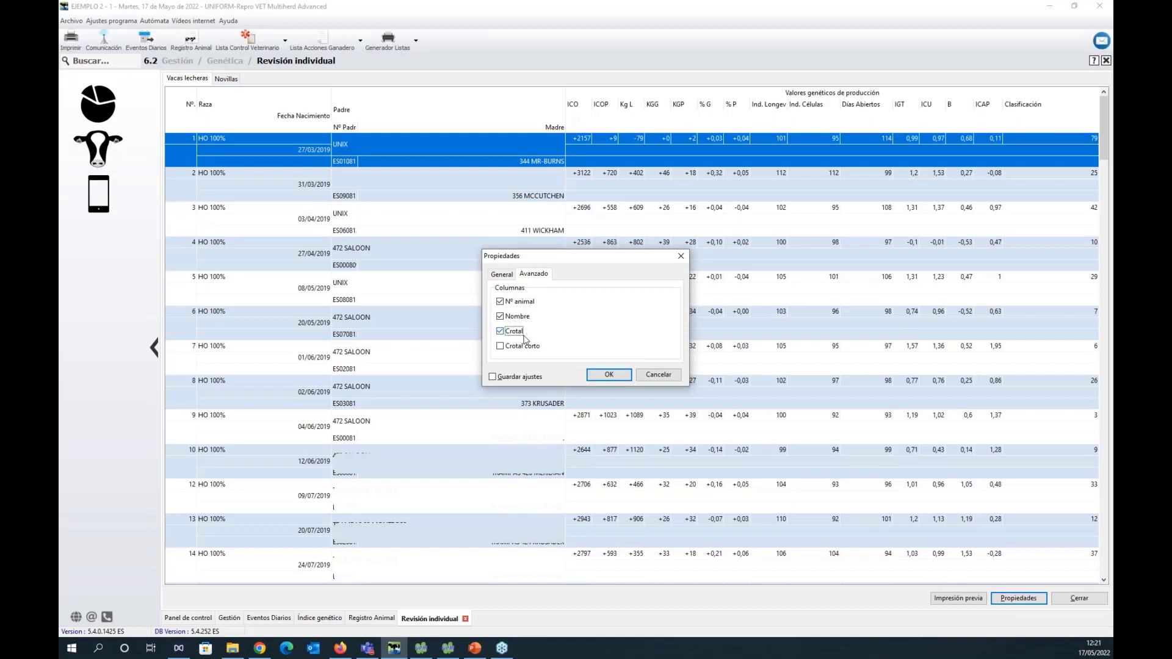
click(510, 276)
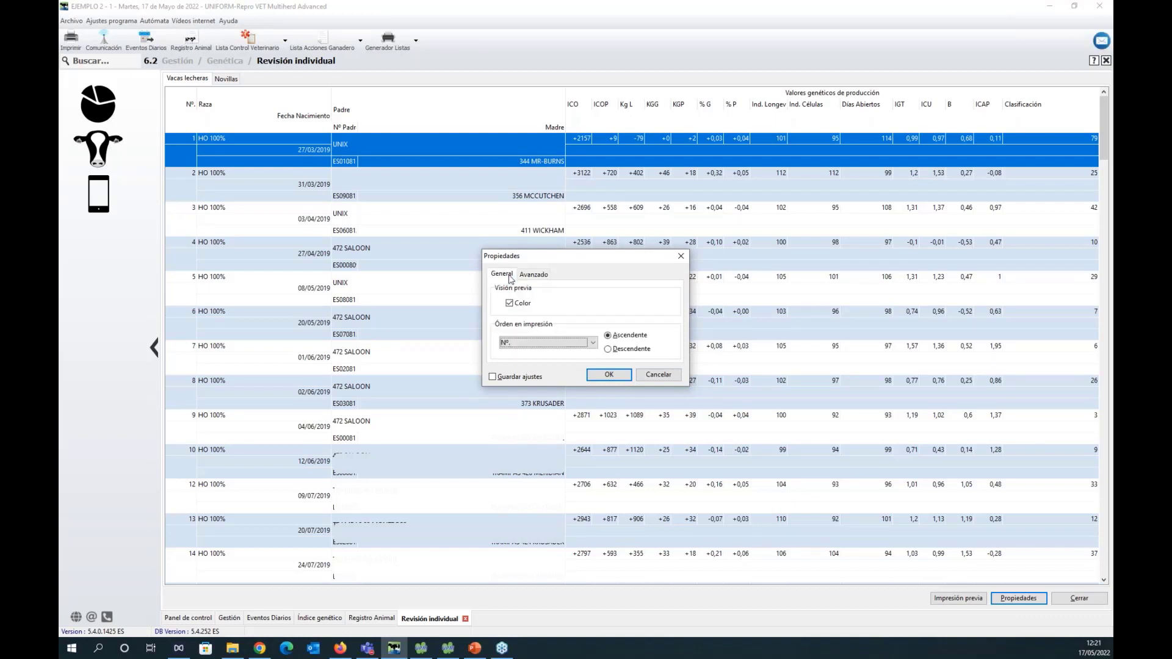
click(529, 276)
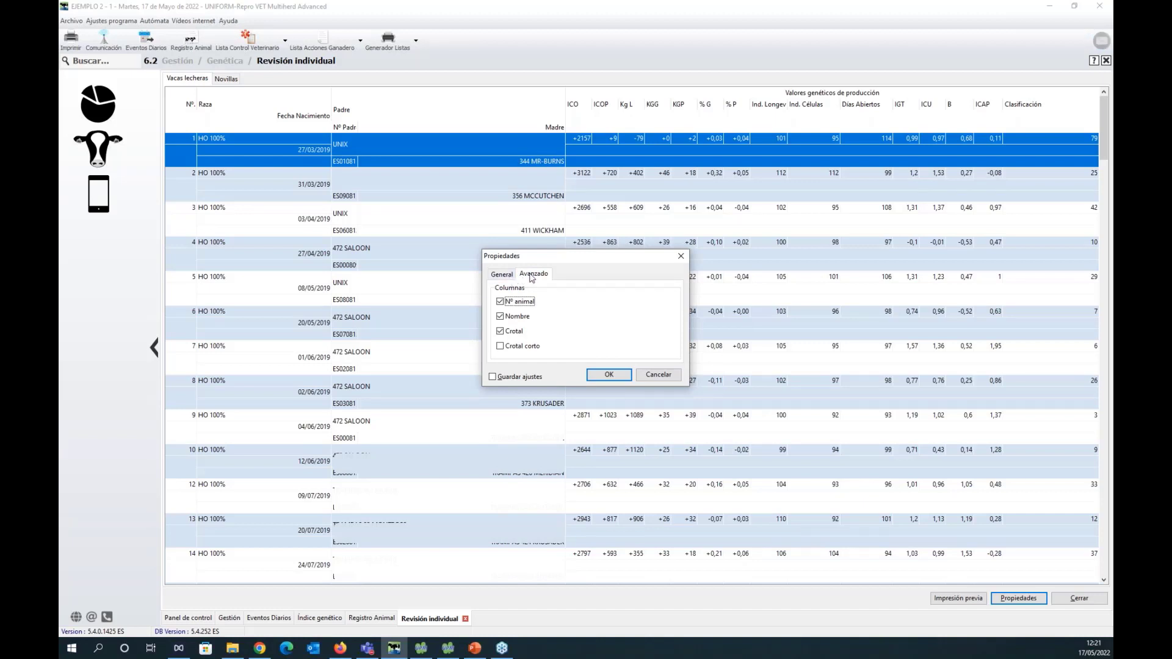
click(535, 378)
click(506, 275)
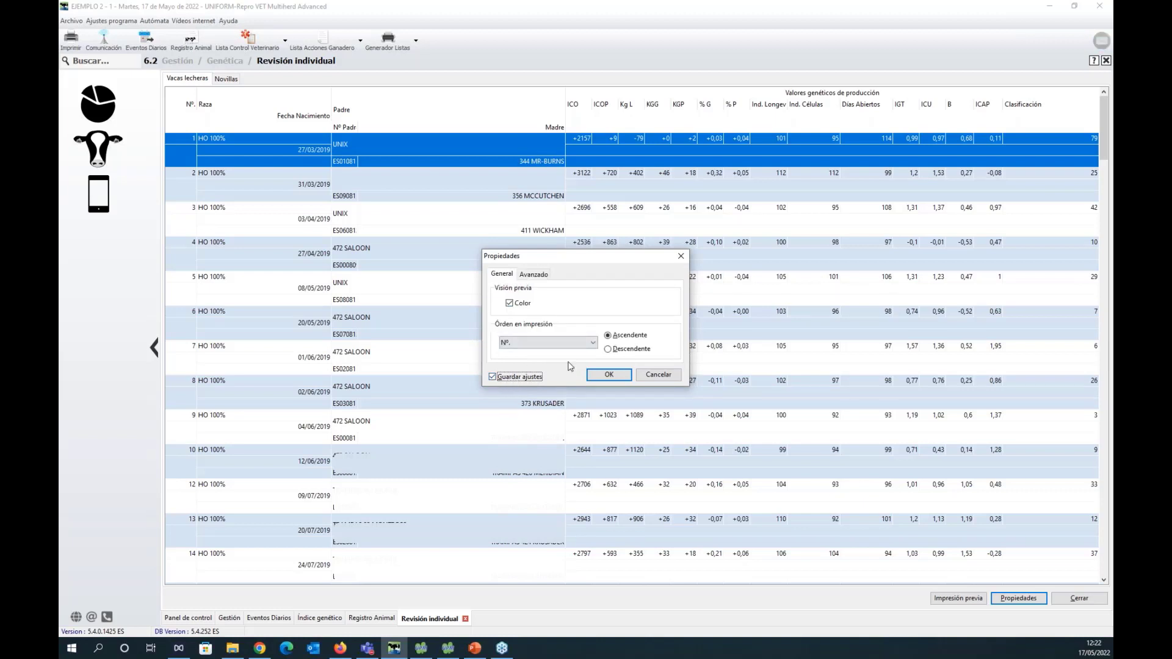
click(592, 343)
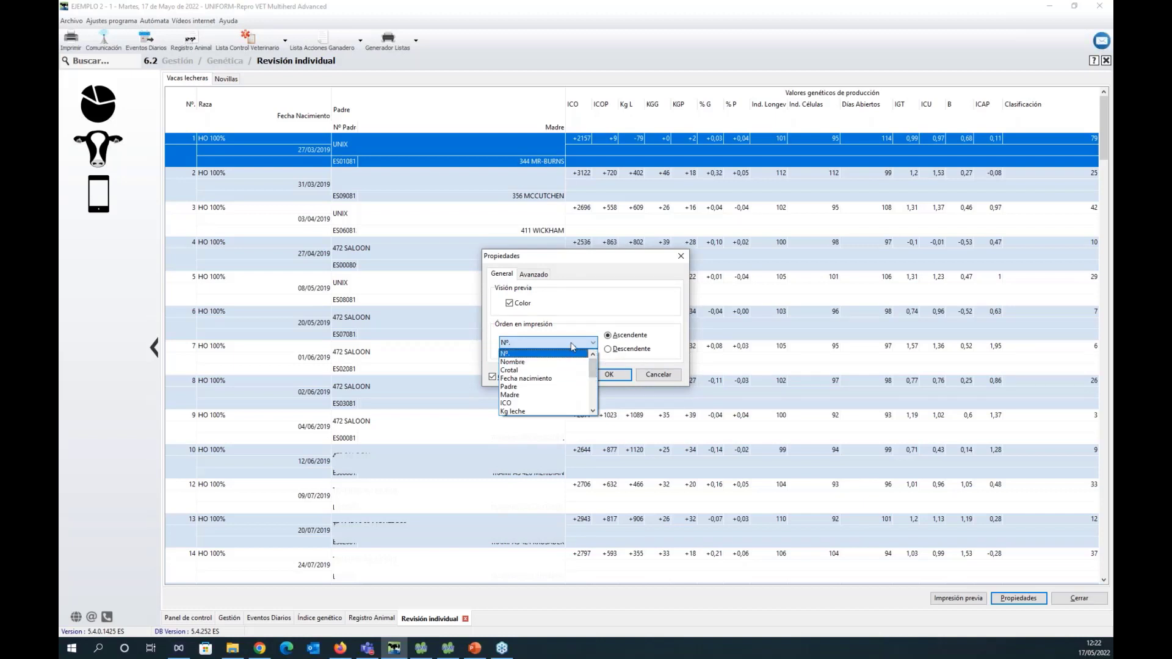
click(570, 352)
click(593, 343)
click(595, 350)
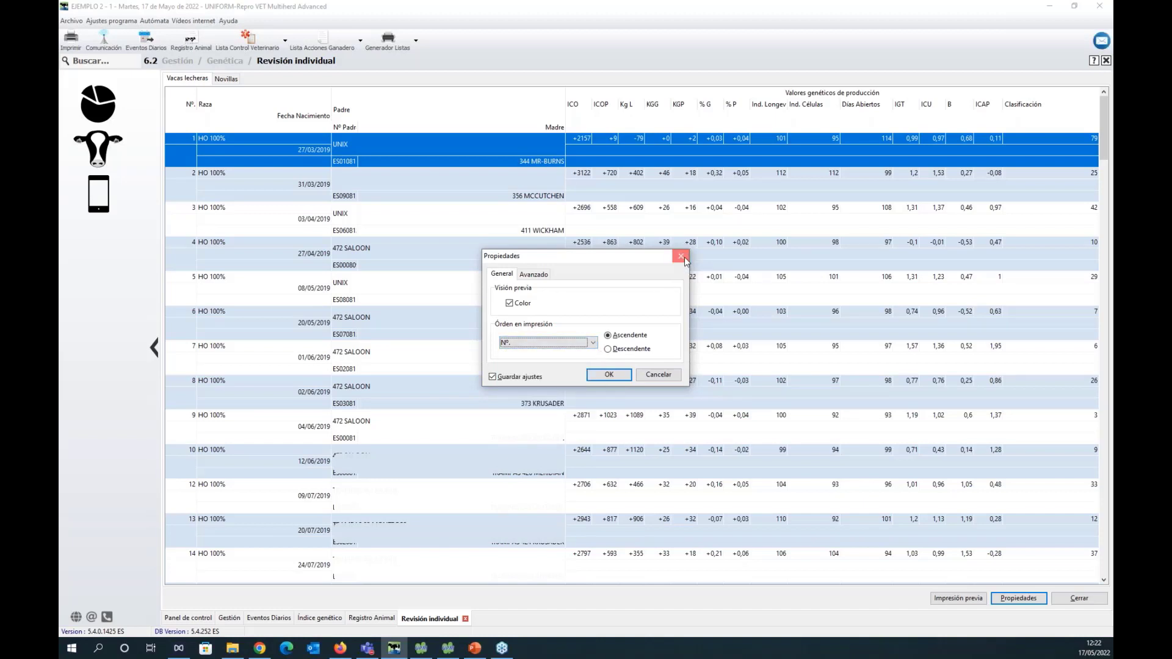
click(684, 257)
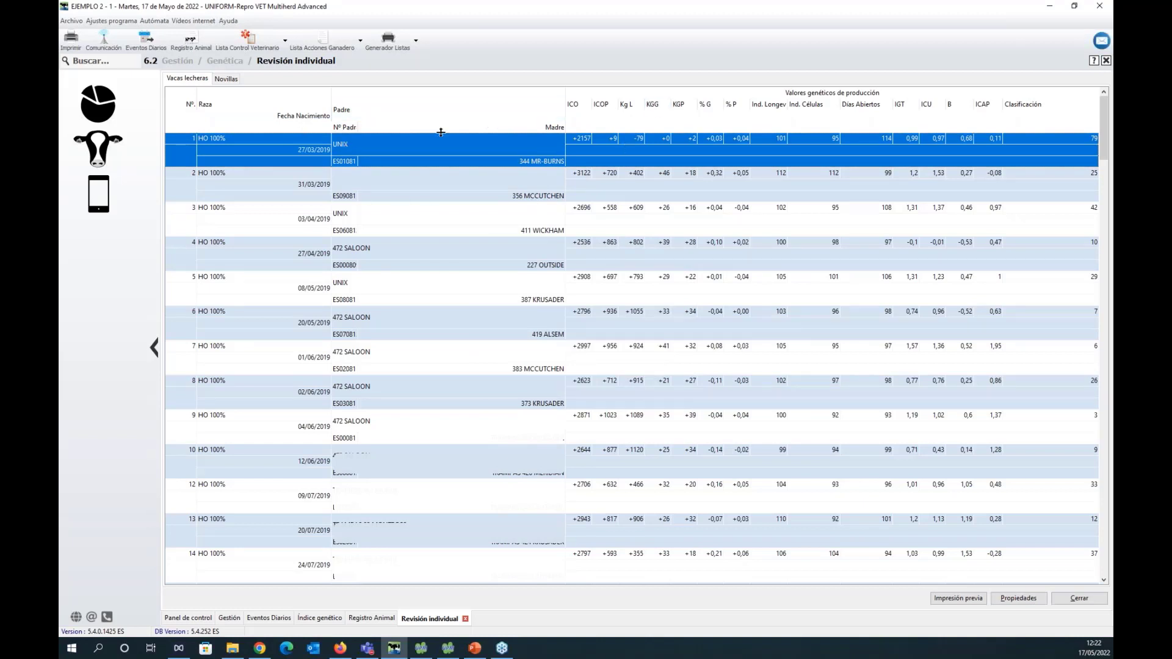
Set the Revisión individual print order to Fecha nacimiento, then view the print preview and close it.
click(1019, 598)
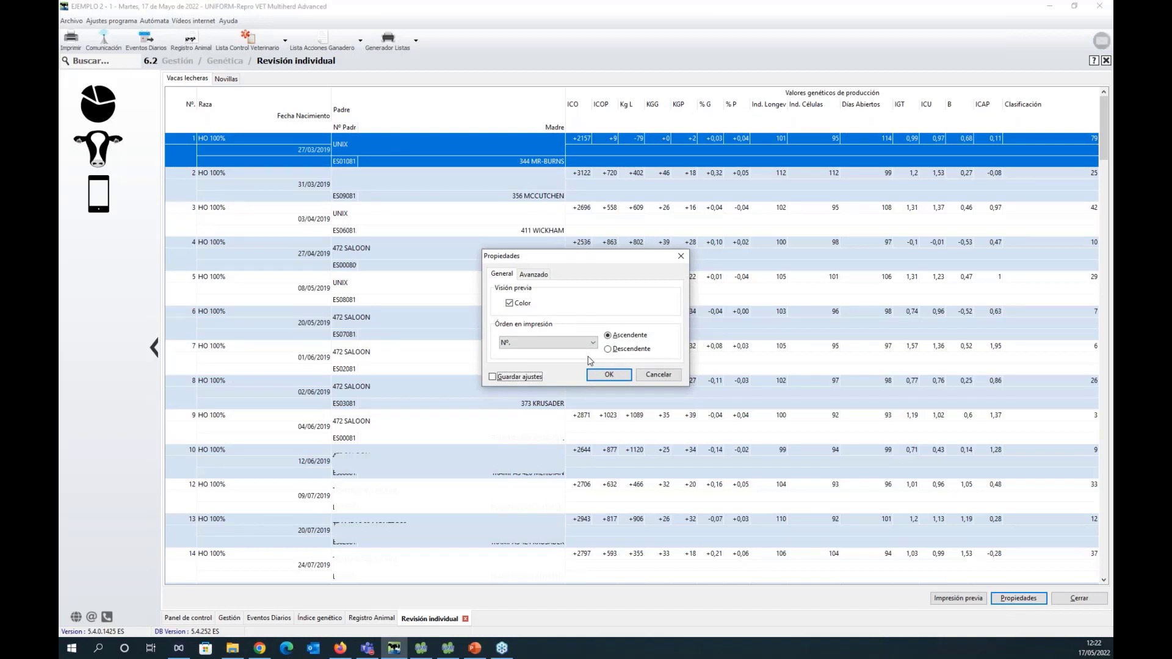
click(562, 344)
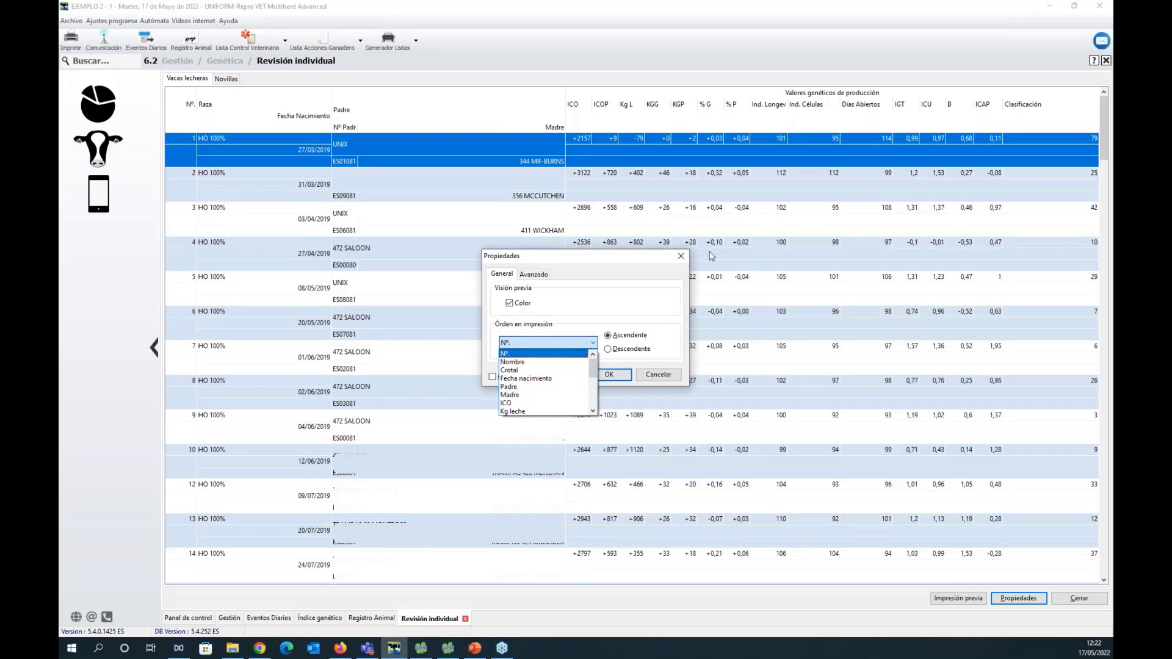
click(566, 380)
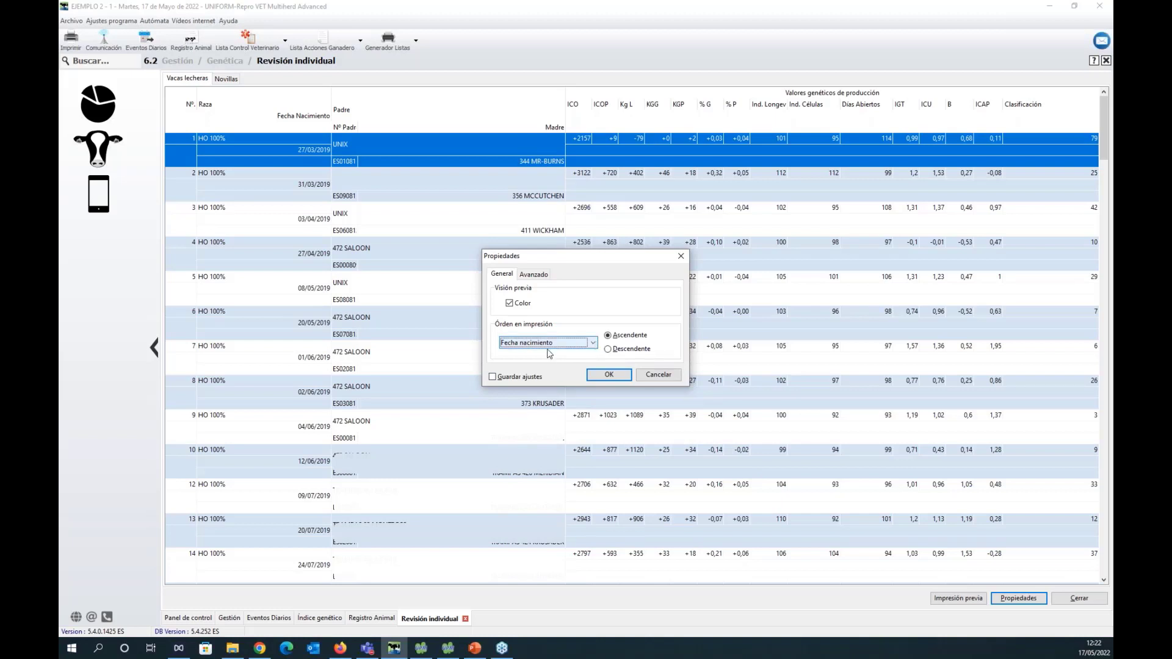
click(609, 375)
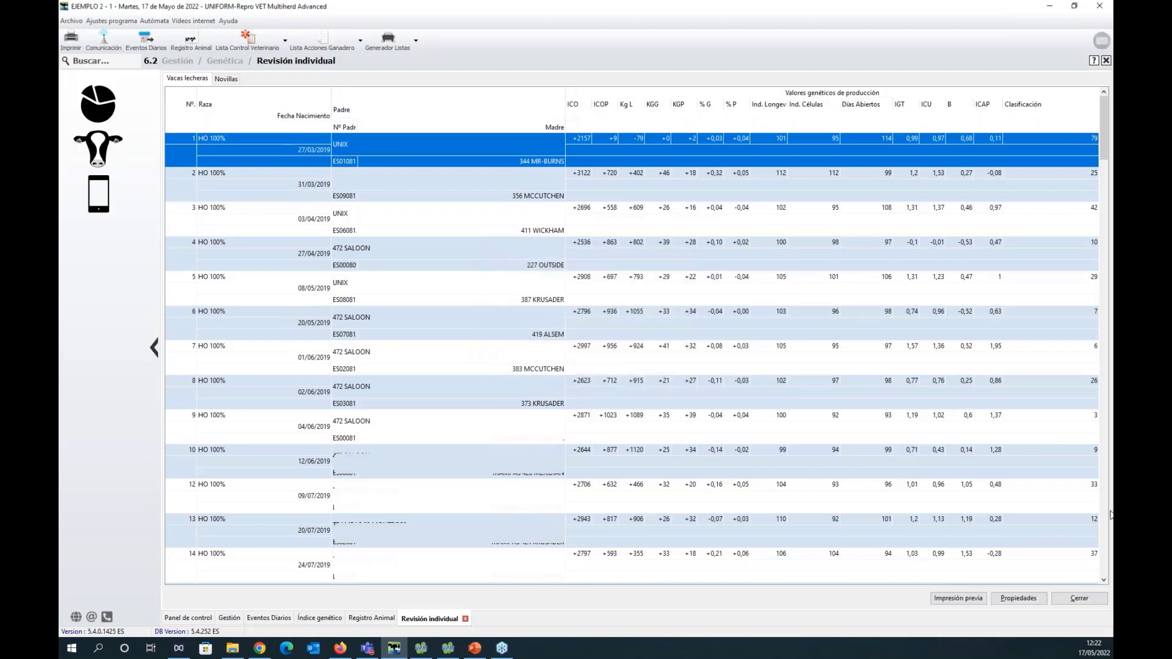
click(976, 603)
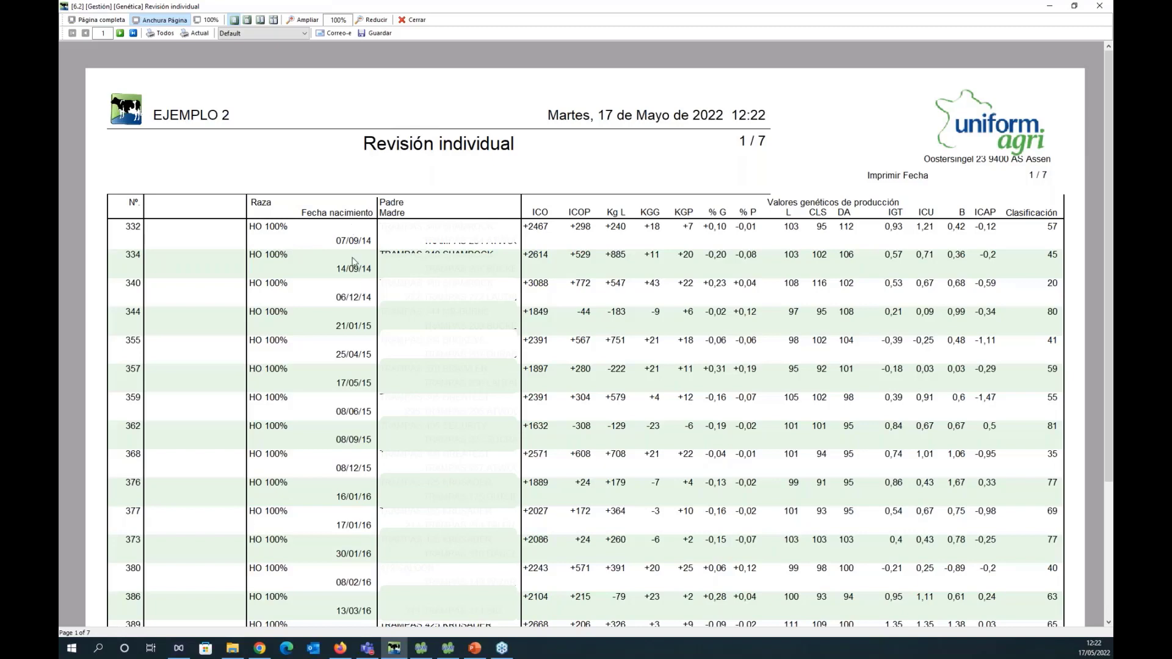
click(416, 21)
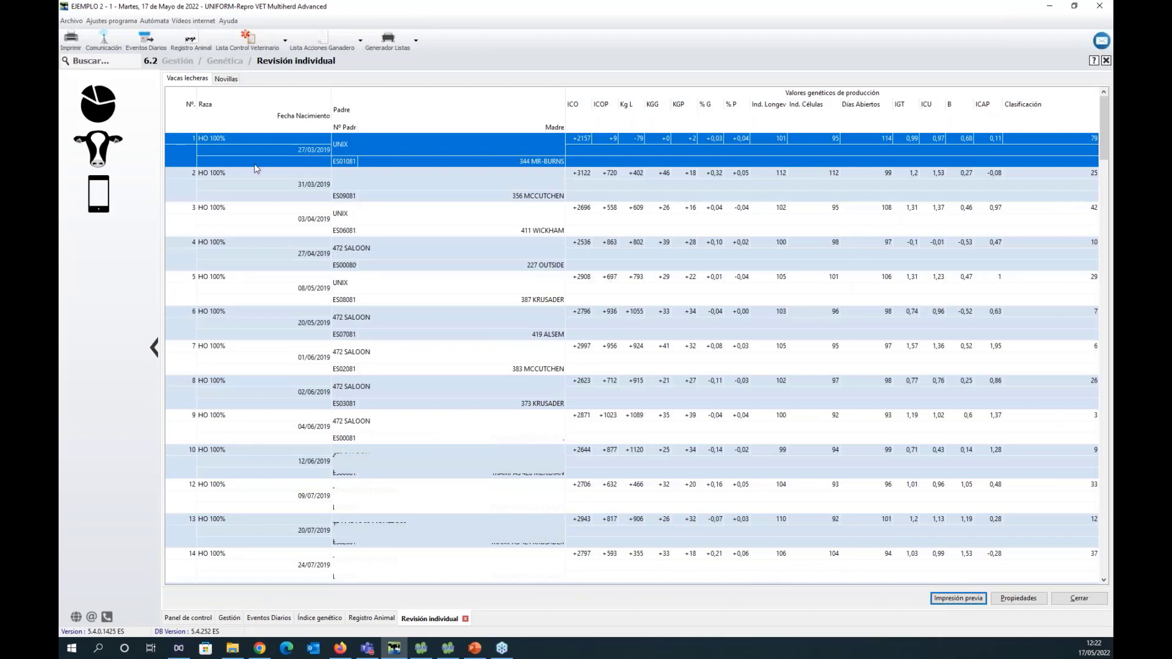
Bring up the CONAFE Calificaciones import assistant under Conexiones, Importar datos animales, Organismos Nacionales.
click(108, 150)
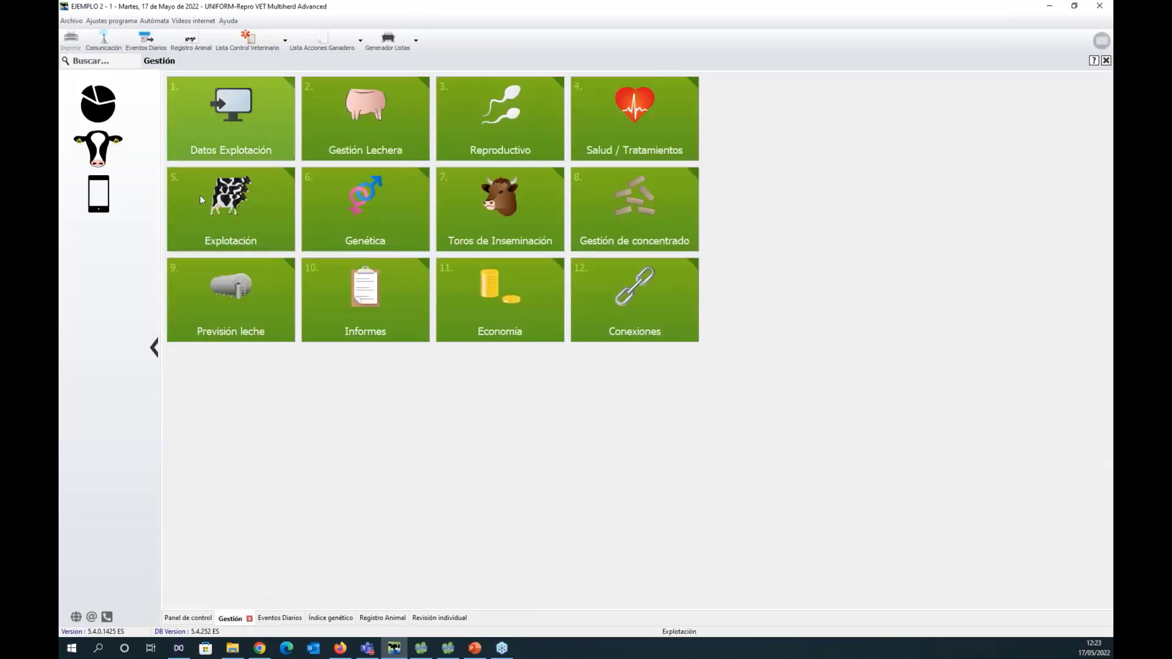
click(640, 305)
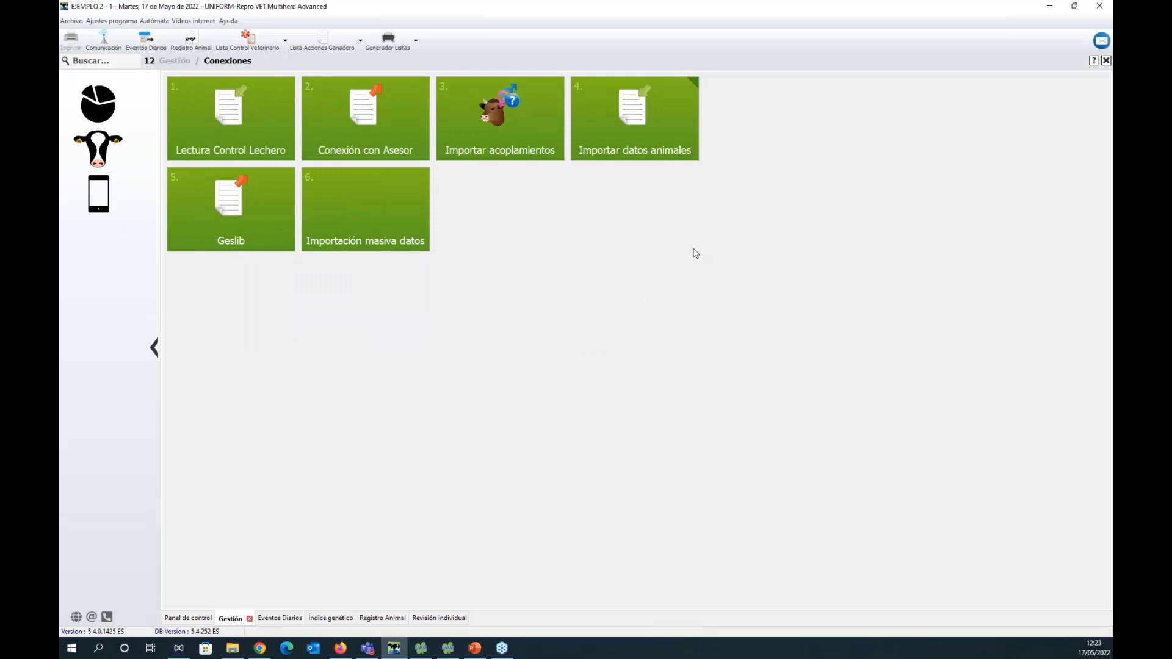
click(646, 144)
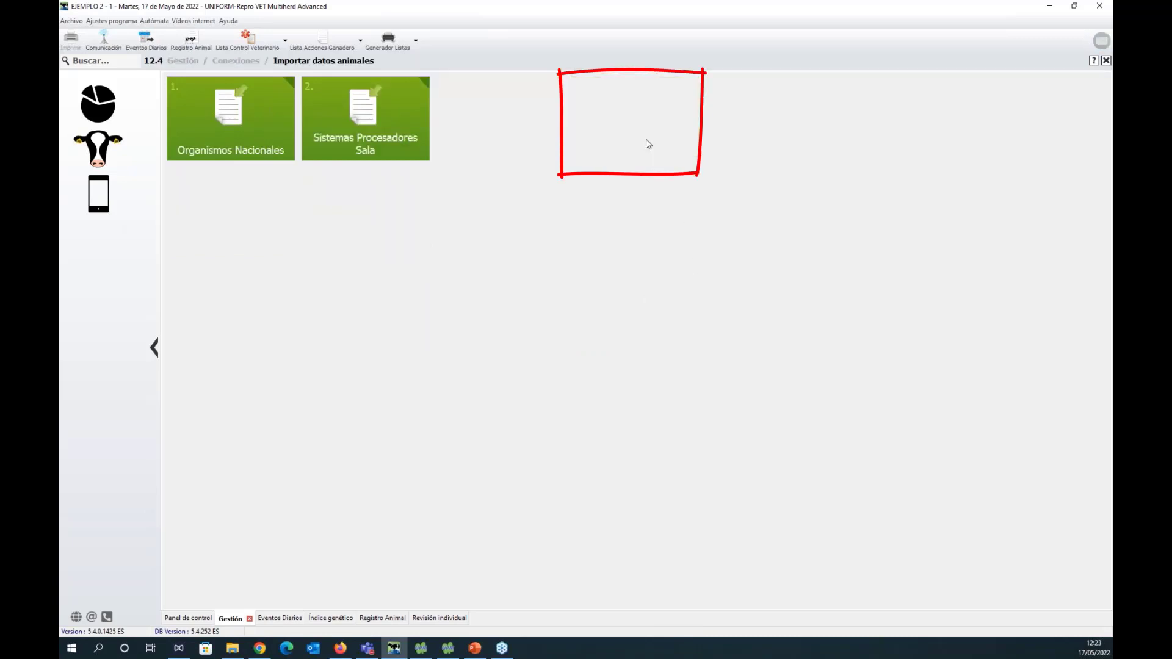
click(237, 131)
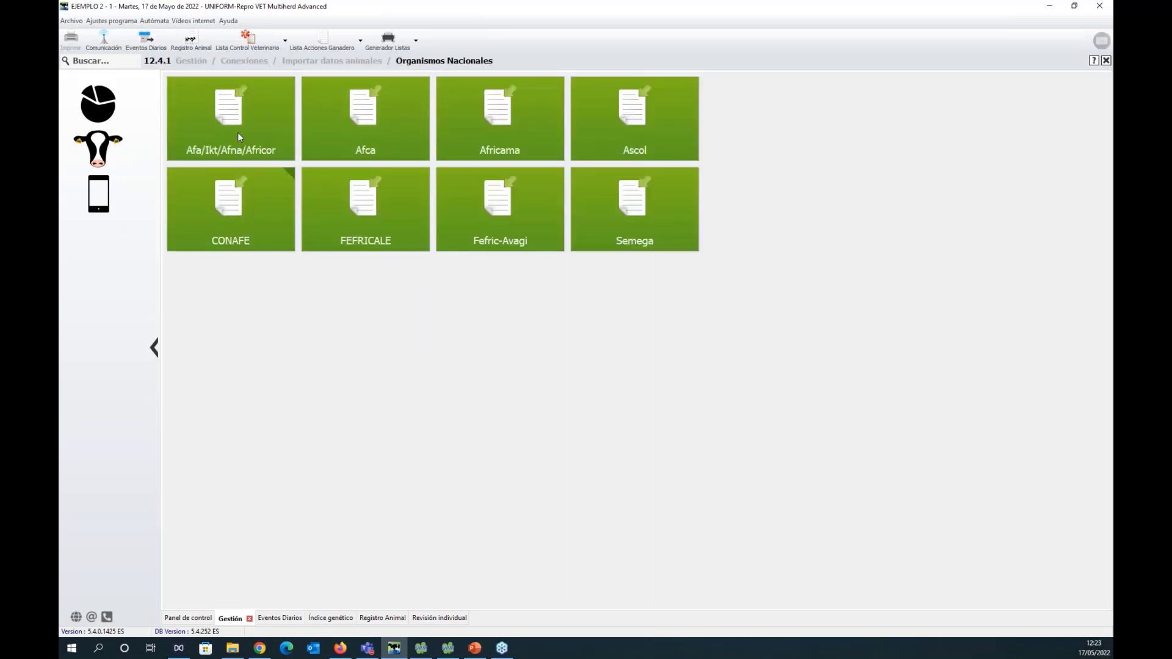
click(236, 211)
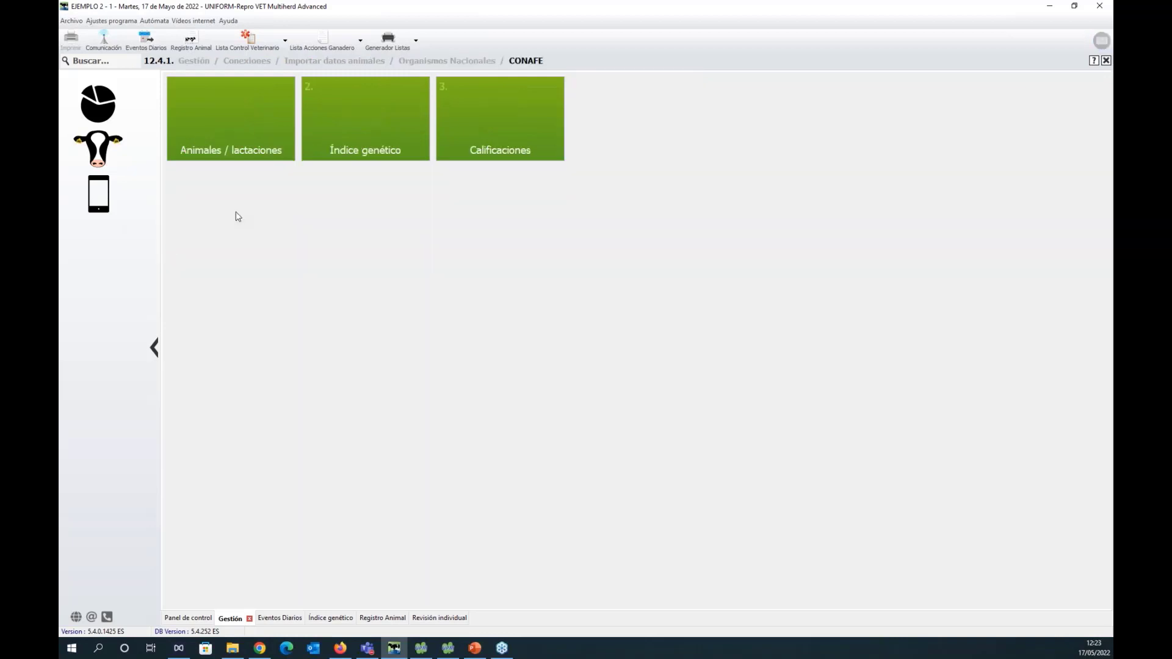
click(529, 135)
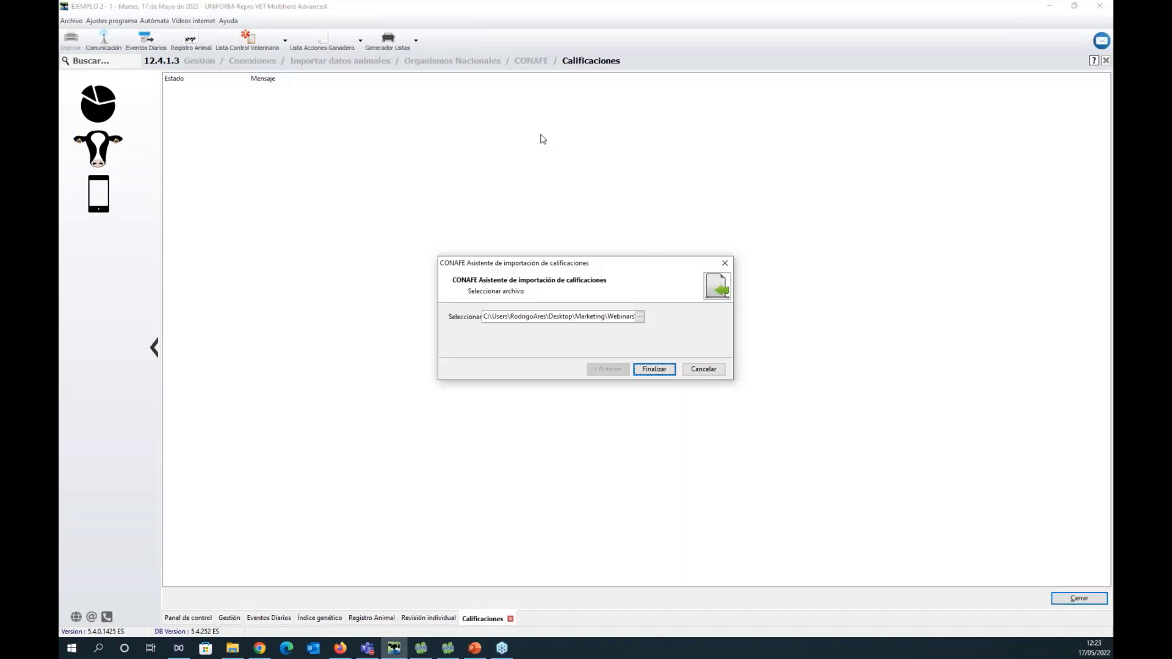
Choose the Calificaciones Access file from the Archivos a importar folder and run the classification import to completion.
click(640, 316)
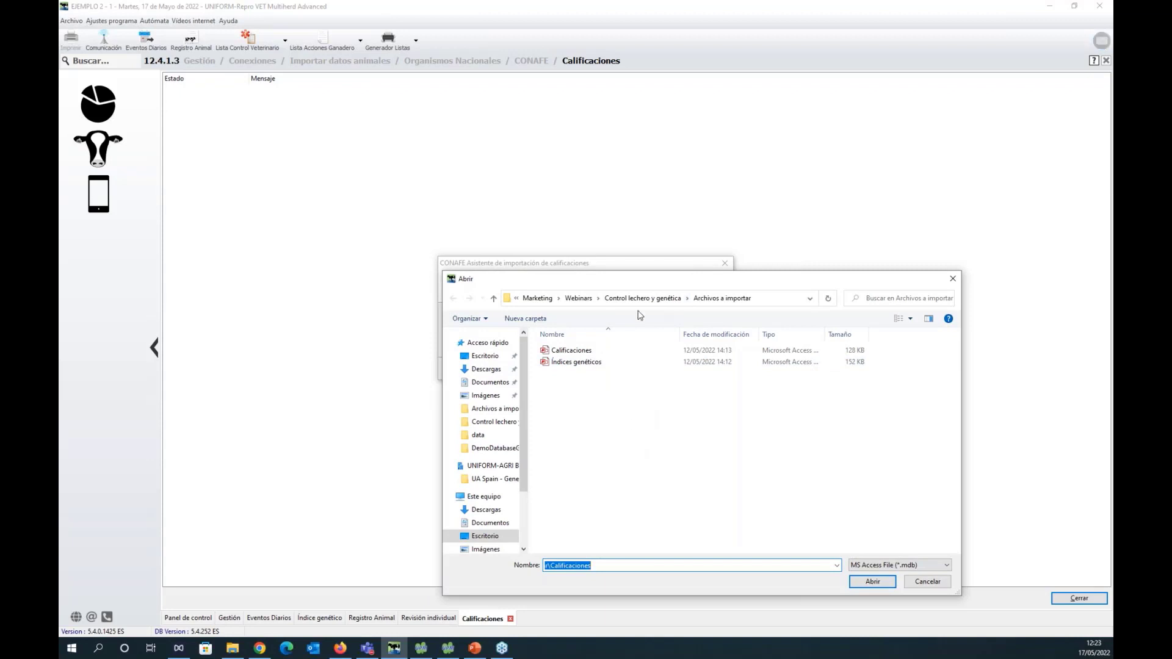
click(591, 354)
click(886, 583)
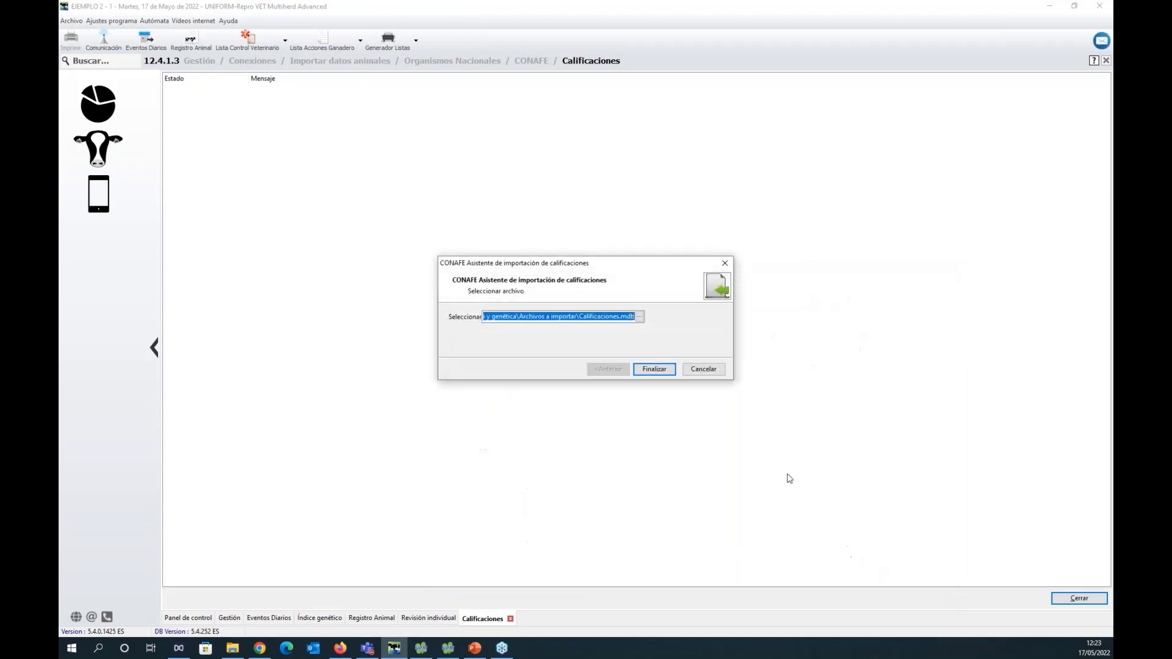
click(654, 370)
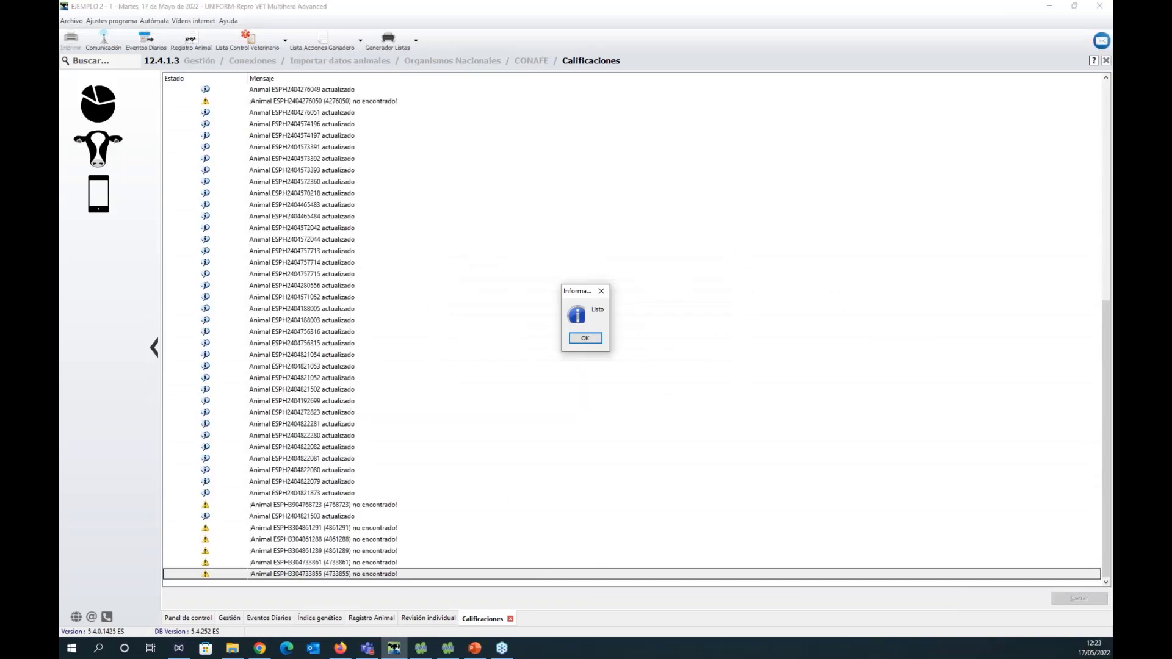
click(594, 341)
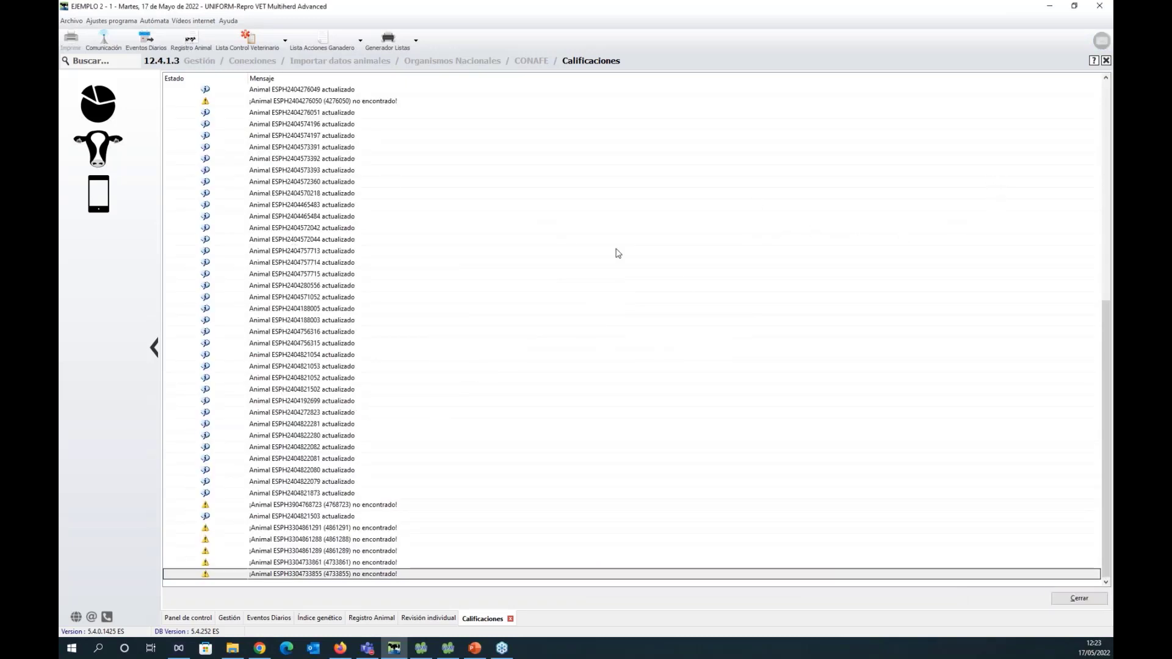
Review the classification import log, comparing the entries for updated animals with those for animals not found.
click(1110, 355)
mouse_move(1110, 355)
mouse_down()
mouse_move(1110, 149)
mouse_move(1111, 377)
mouse_up()
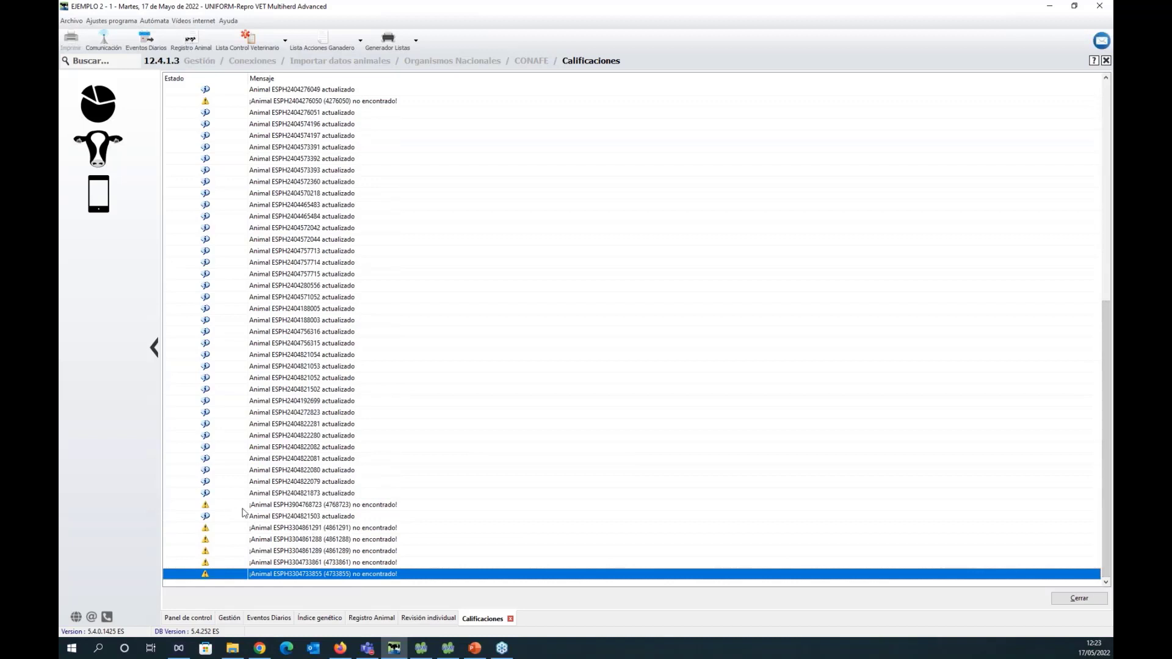
click(283, 505)
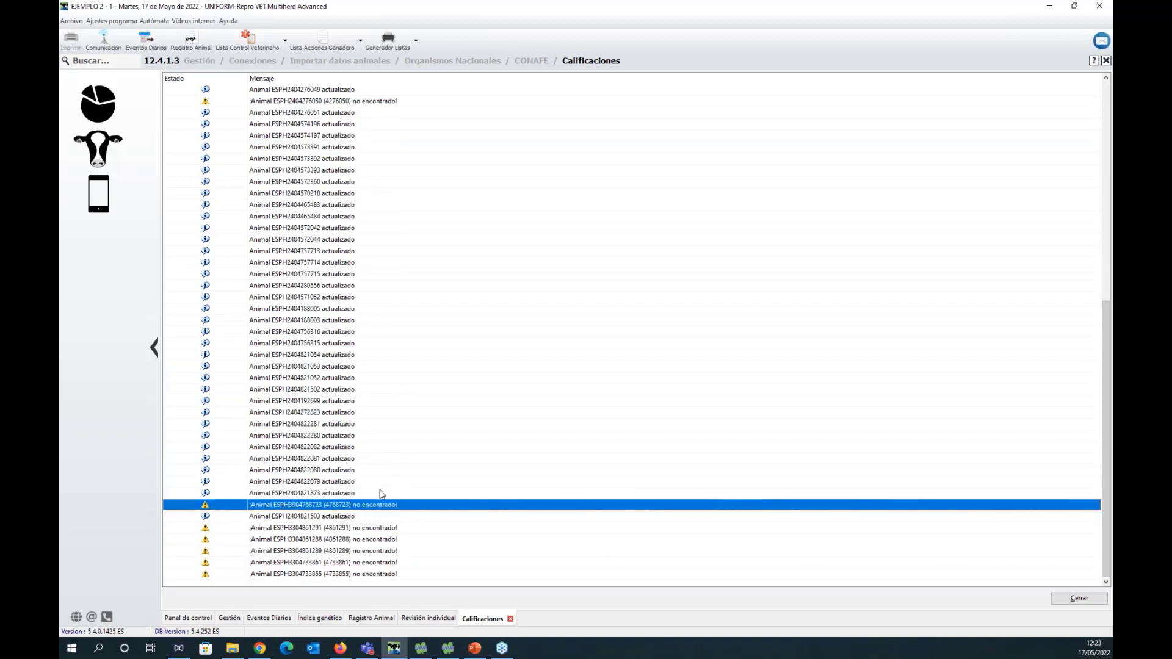
click(394, 530)
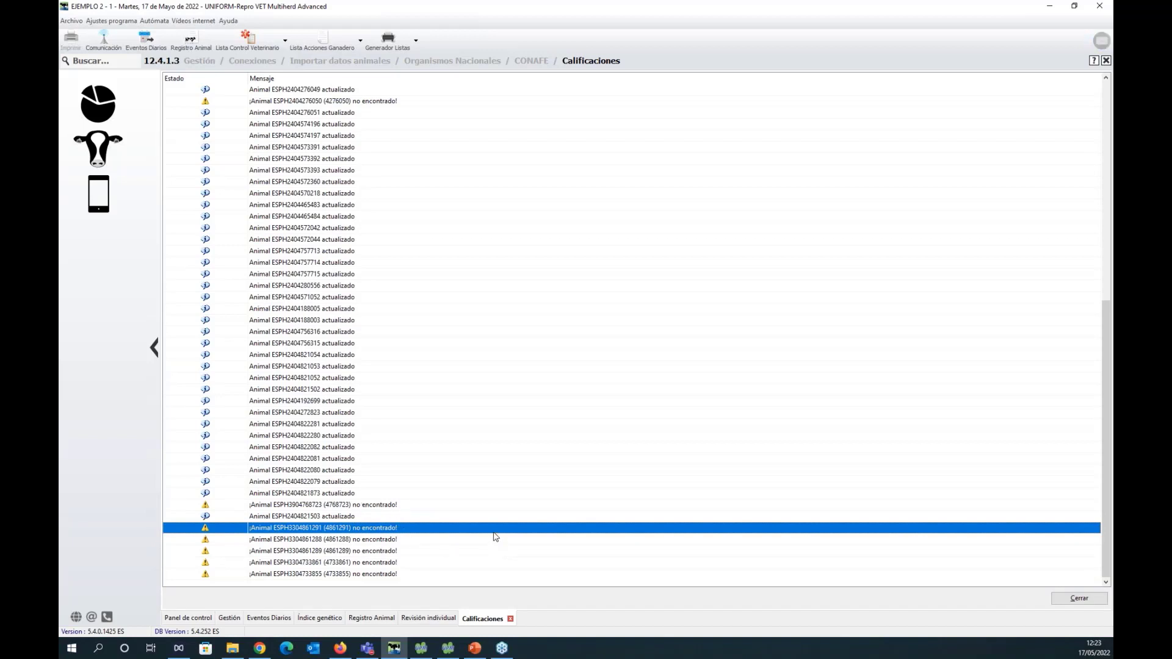
scroll(479, 484, up, 11)
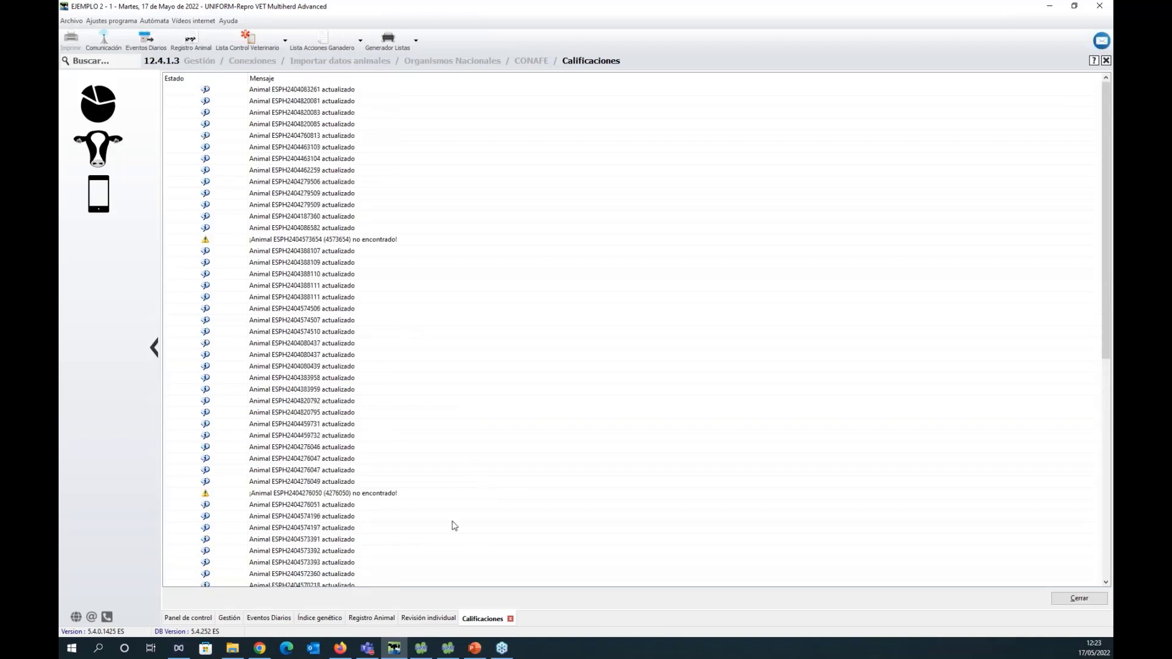
Show the Calificación data in the Registro Animal record of animal 1, and bring up the Genética reports overview.
click(360, 619)
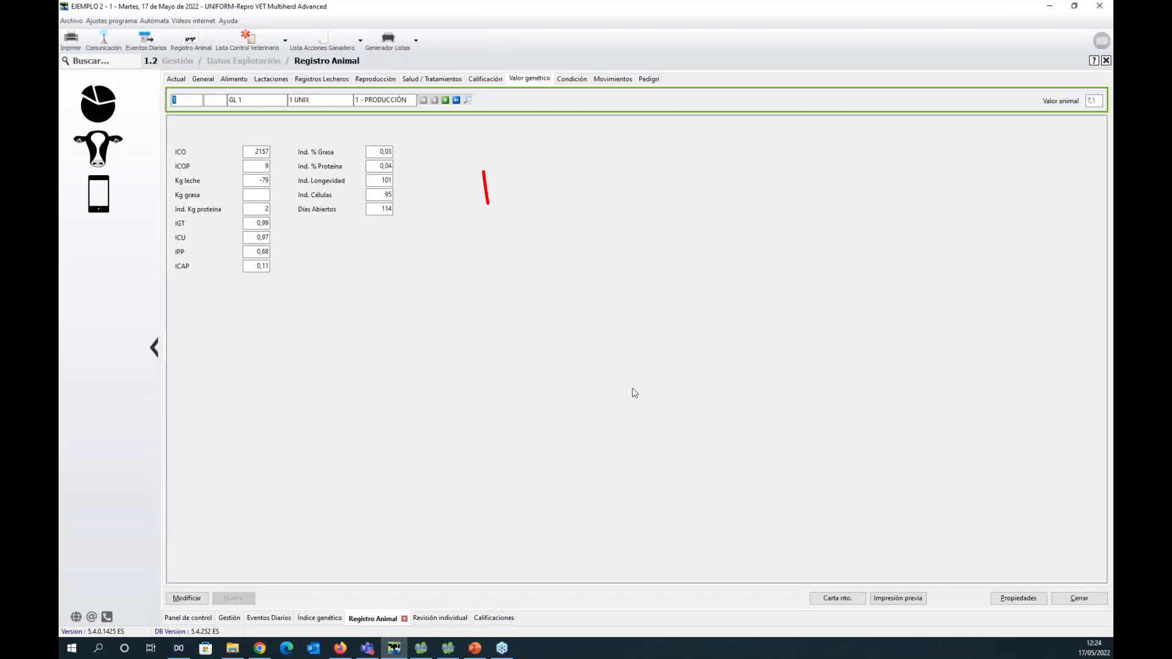
click(487, 80)
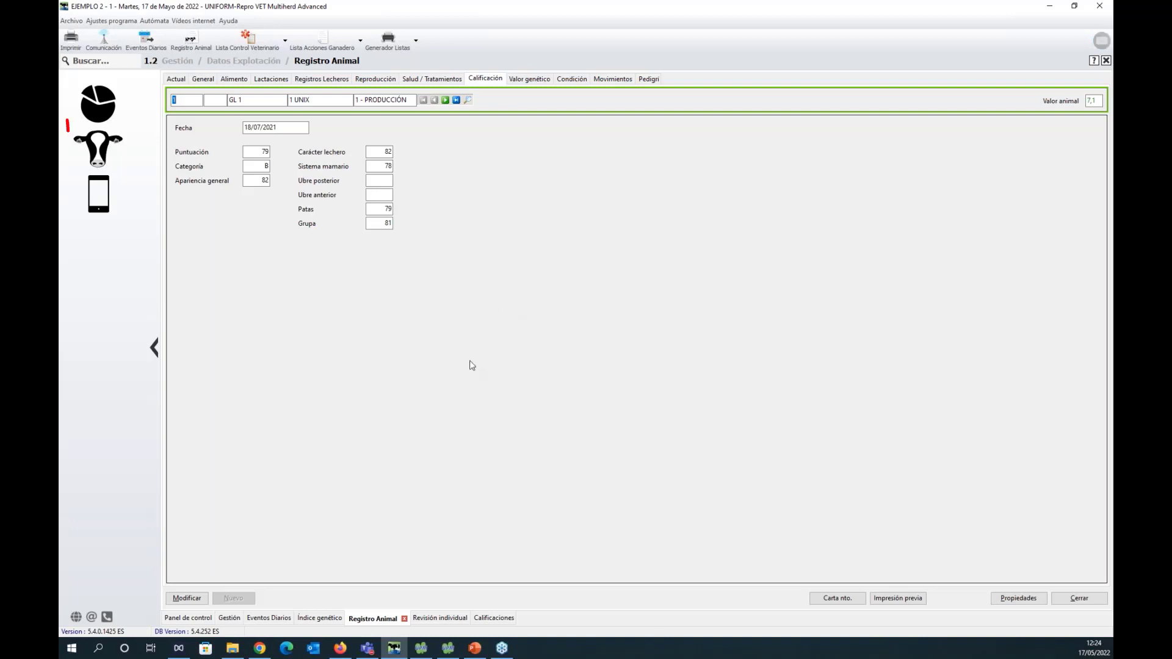
click(97, 150)
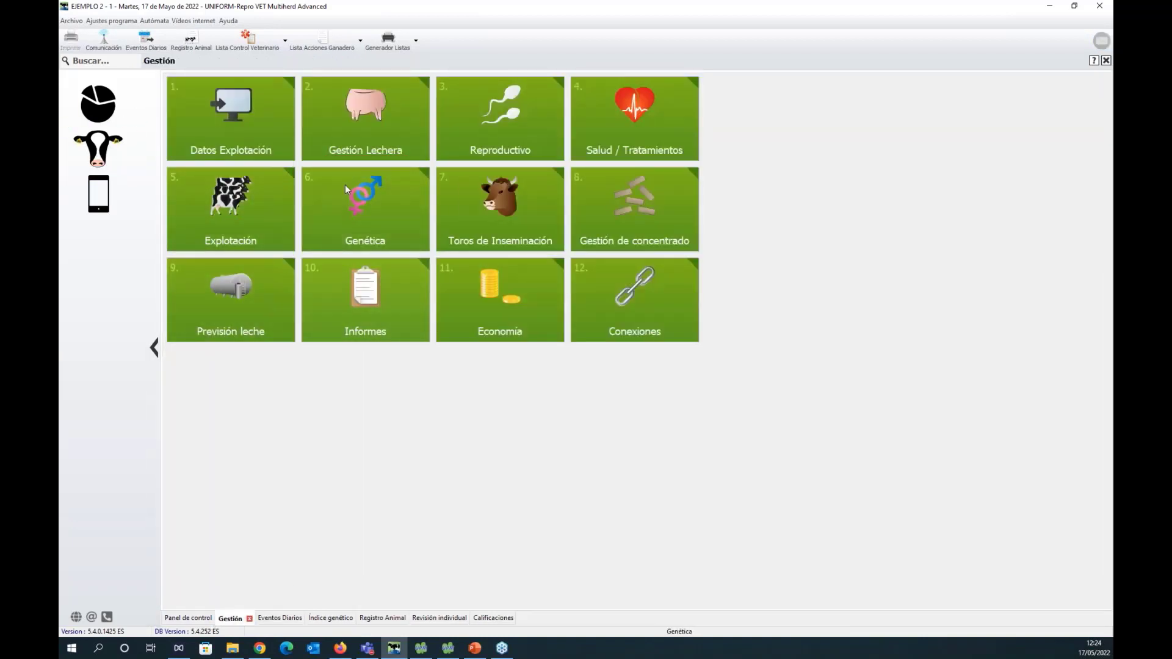
click(331, 204)
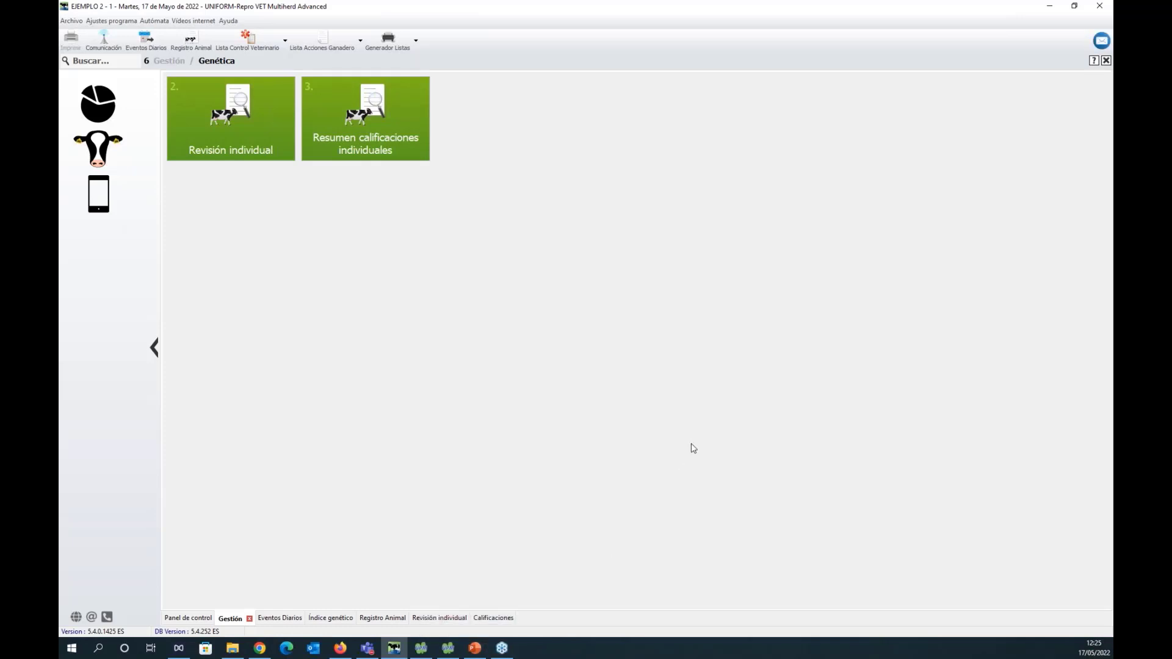
Switch to the PowerPoint presentation, start the slide show at the SINBAD file download slide and advance to the closing slide.
click(475, 648)
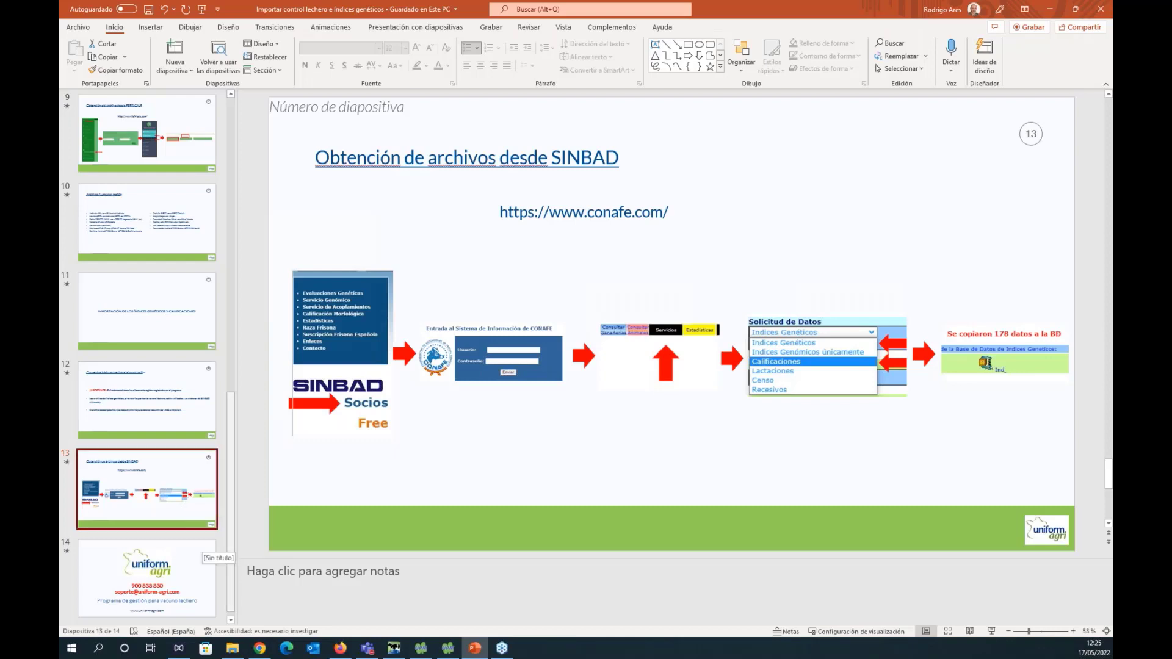
click(992, 632)
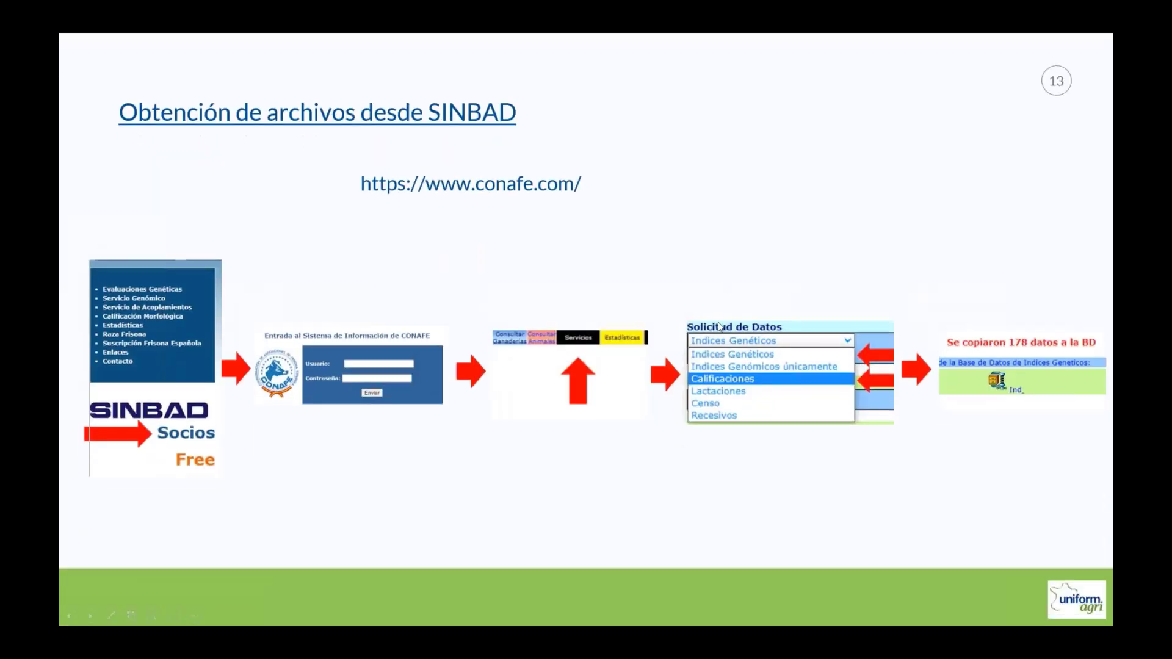
click(740, 253)
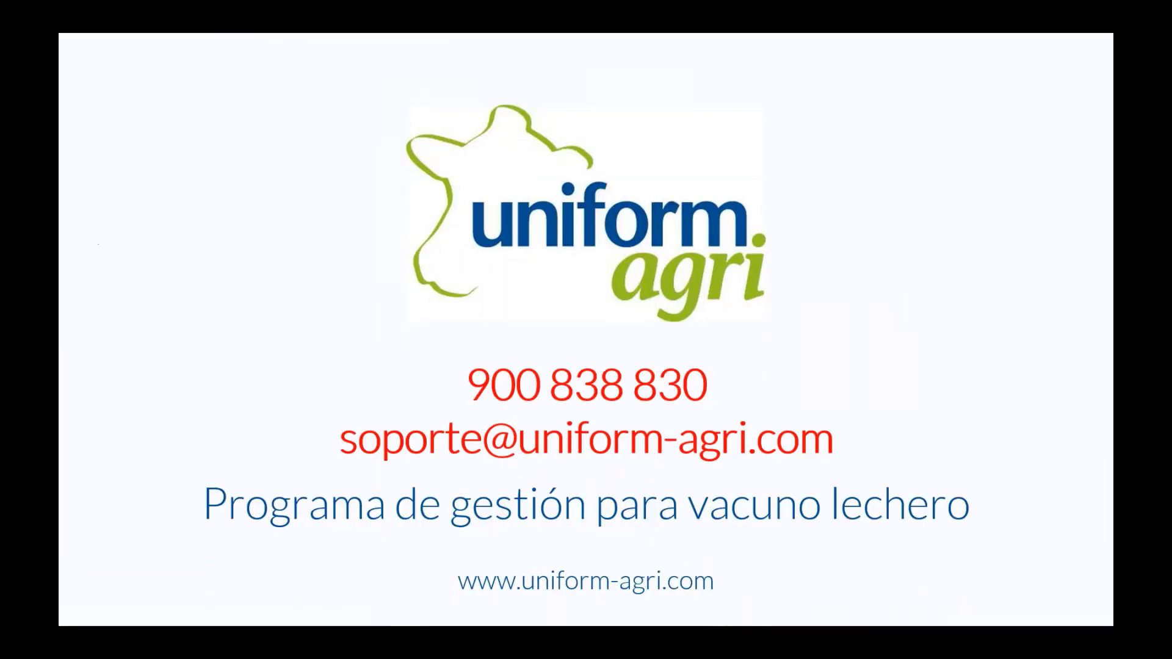